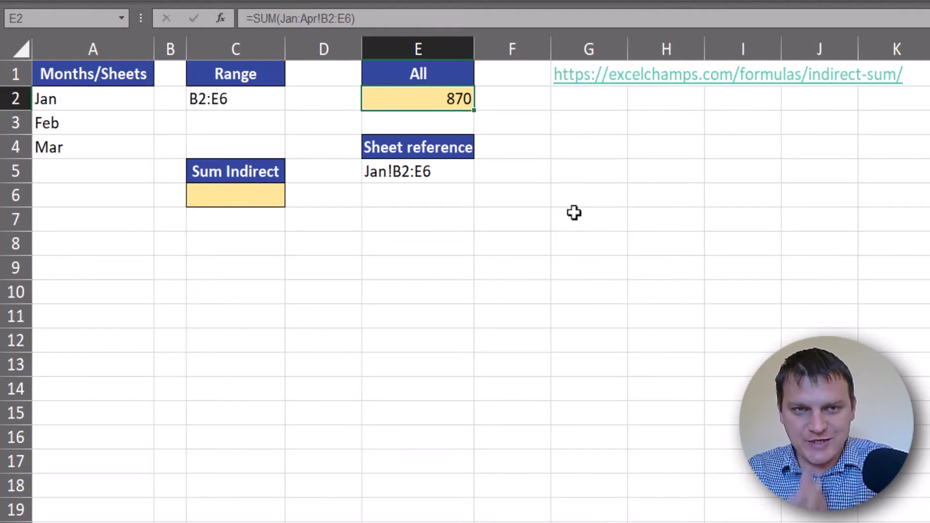
# Step: Inspect the 3D SUM formula in cell E2 and the sample sheet reference in cell E5
pyautogui.doubleClick(428, 102)
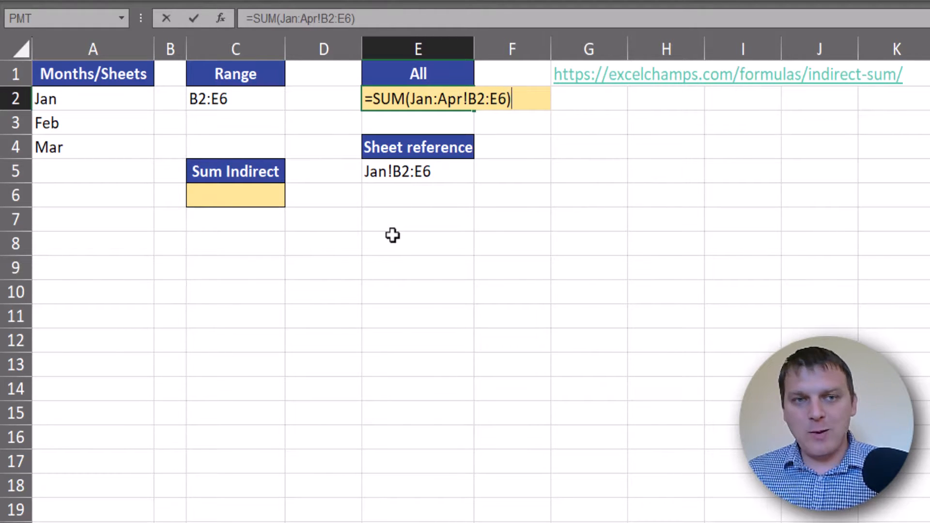
pyautogui.hotkey('ctrl', 'Return')
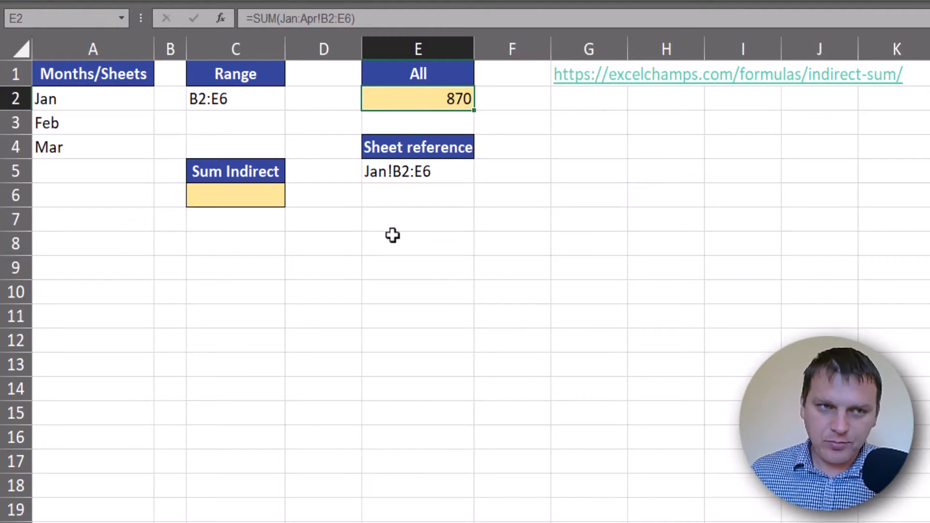
pyautogui.click(236, 196)
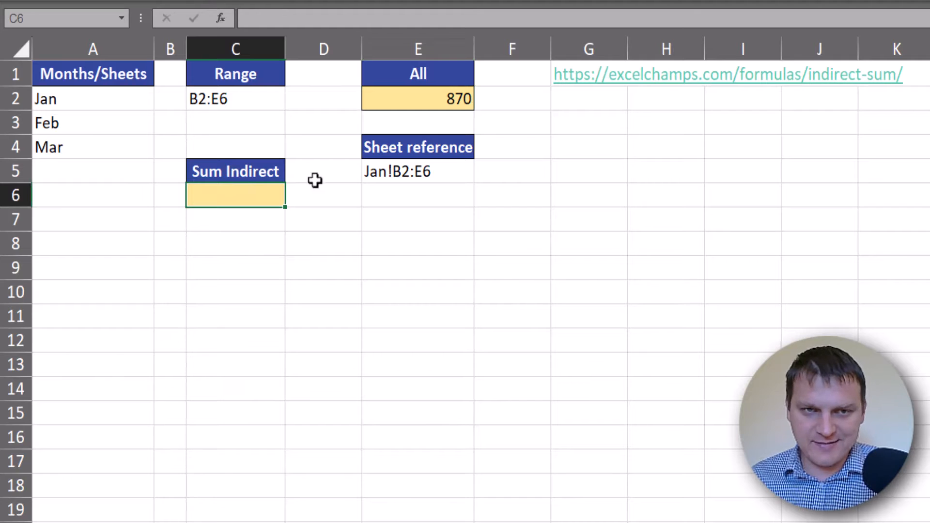
pyautogui.click(442, 171)
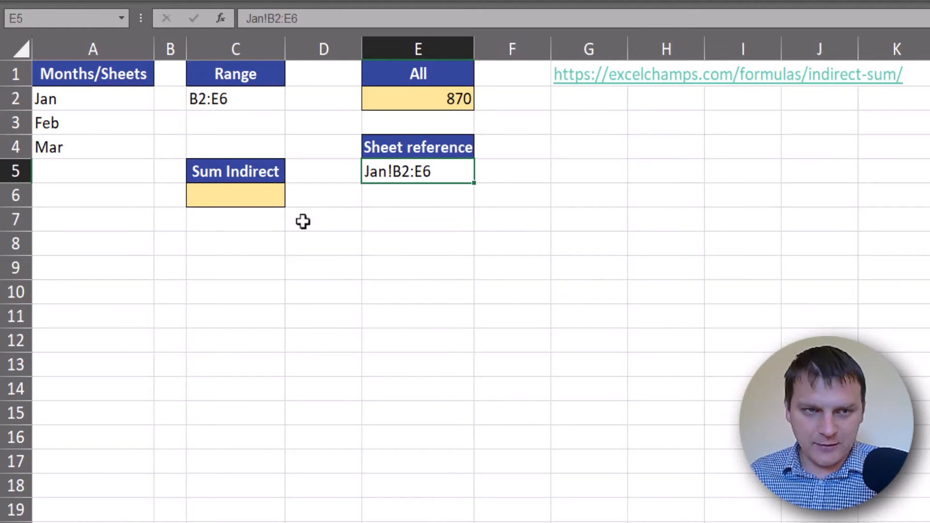
# Step: Start a formula in cell C6 under Sum Indirect with the INDIRECT function
pyautogui.click(228, 198)
pyautogui.write('=')
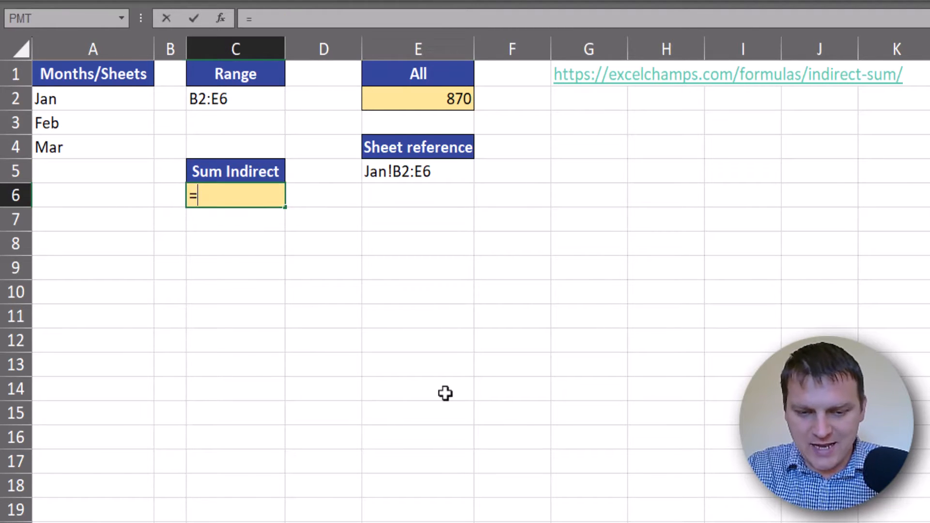
pyautogui.write('ind')
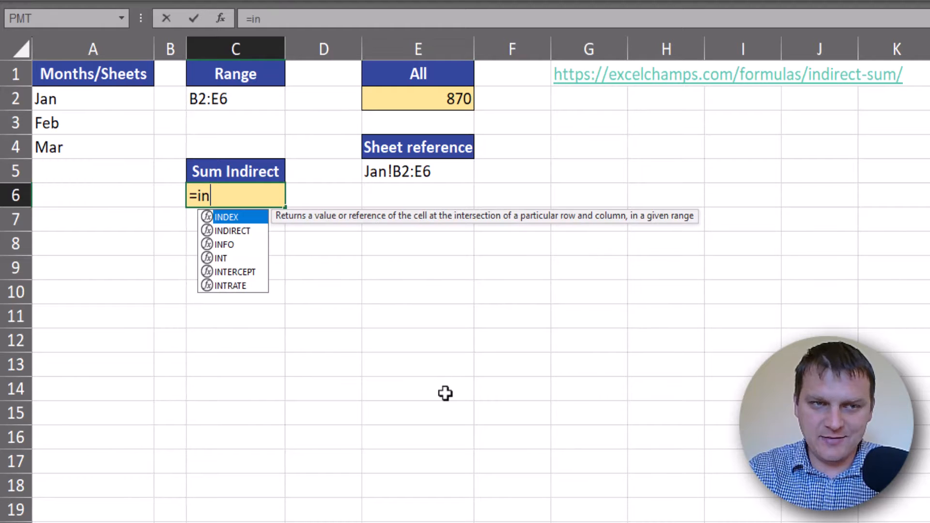
pyautogui.press('Tab')
pyautogui.press('BackSpace')
pyautogui.press('BackSpace')
pyautogui.press('BackSpace')
pyautogui.press('BackSpace')
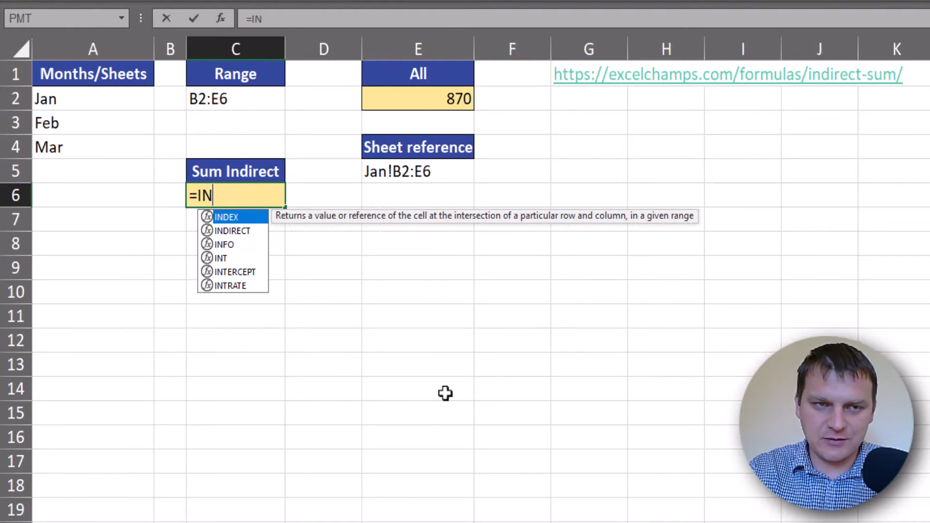
pyautogui.press('Down')
pyautogui.press('Tab')
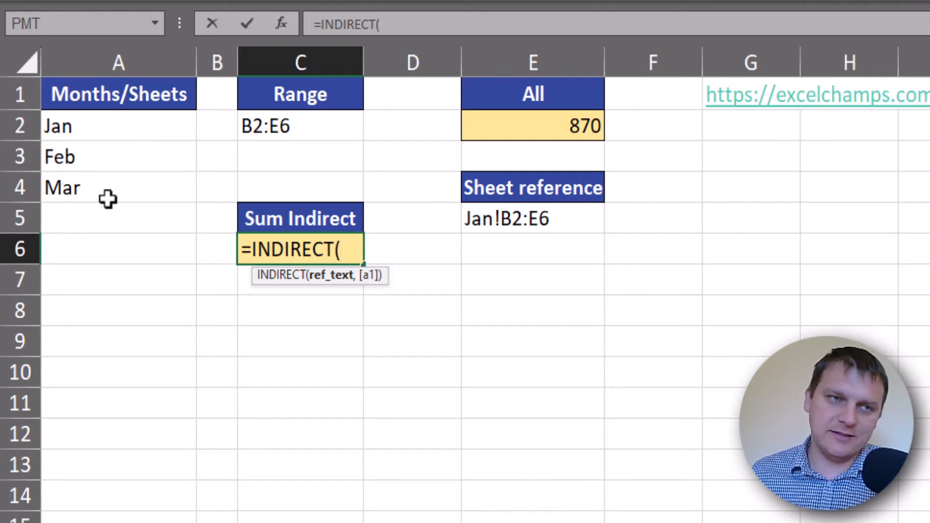
# Step: Build the INDIRECT argument as A2&"!"&C2 from the month and range cells, and close the parenthesis
pyautogui.click(132, 129)
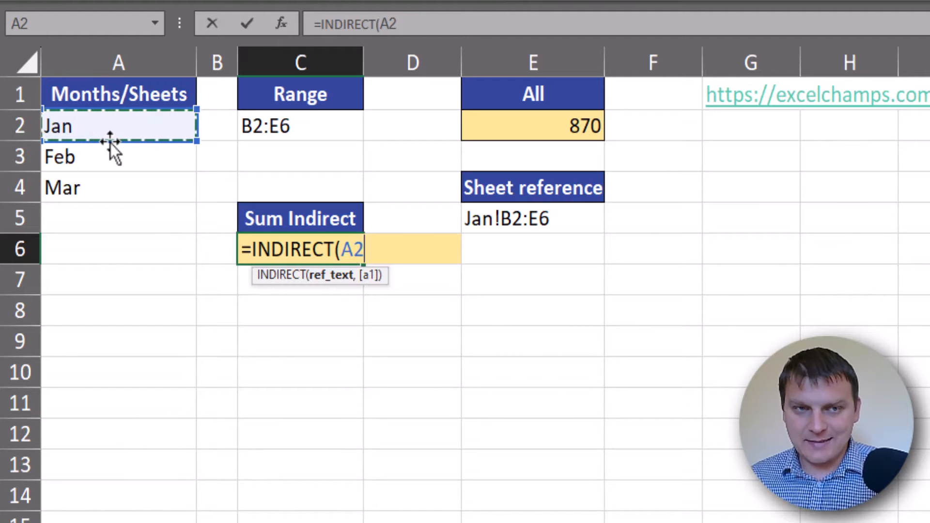
pyautogui.write('&')
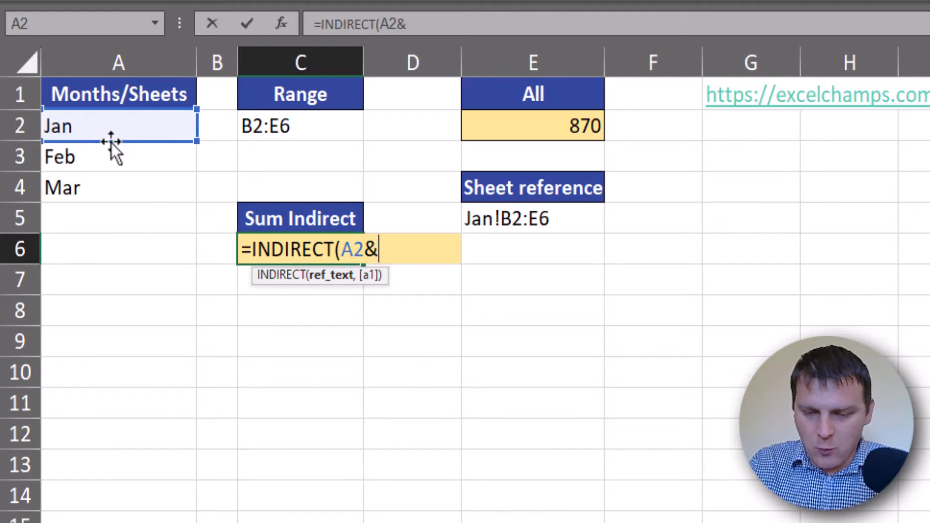
pyautogui.write('"!')
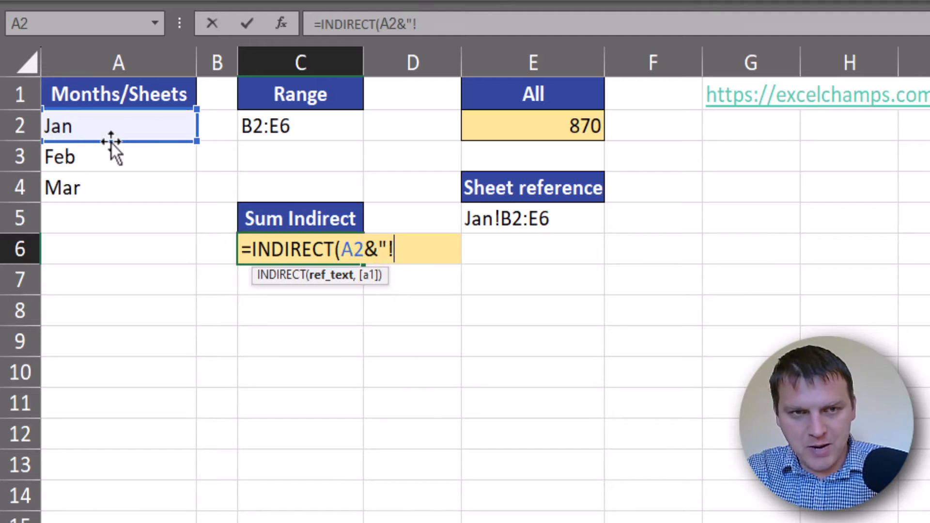
pyautogui.write('"')
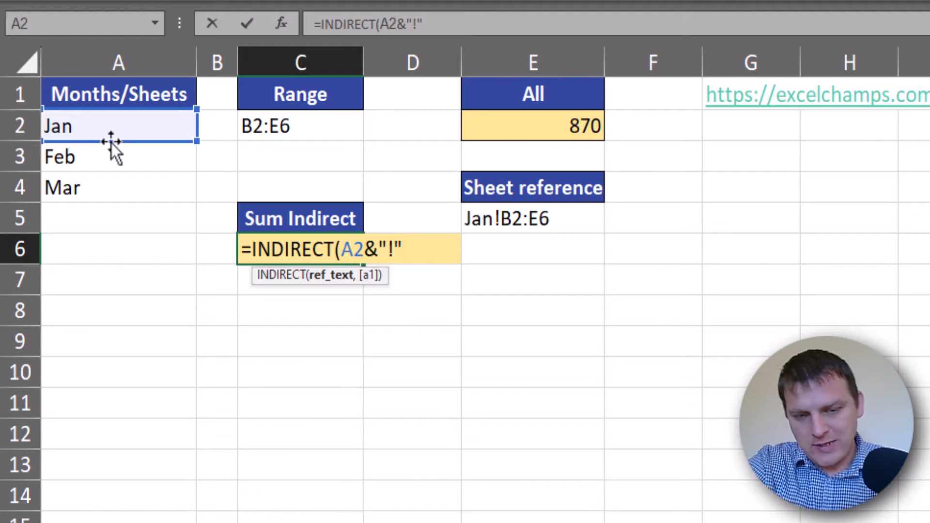
pyautogui.write('&')
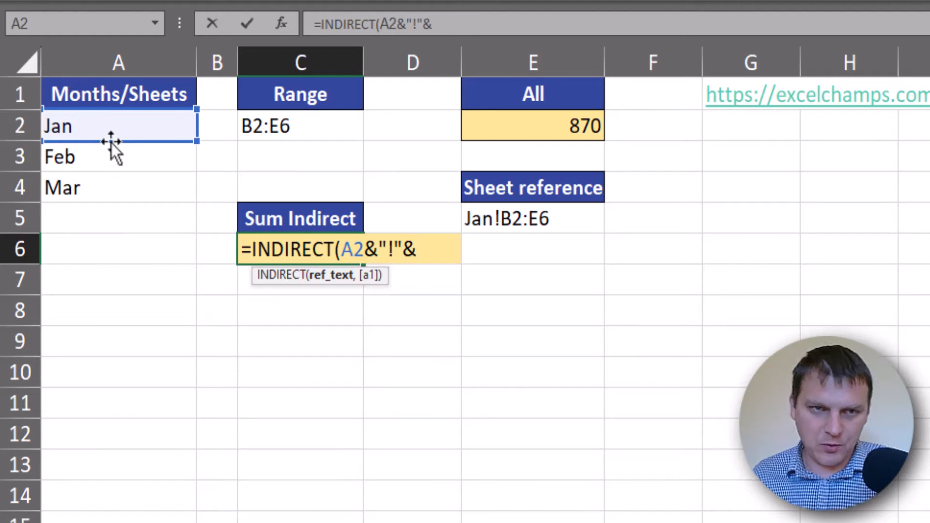
pyautogui.click(301, 128)
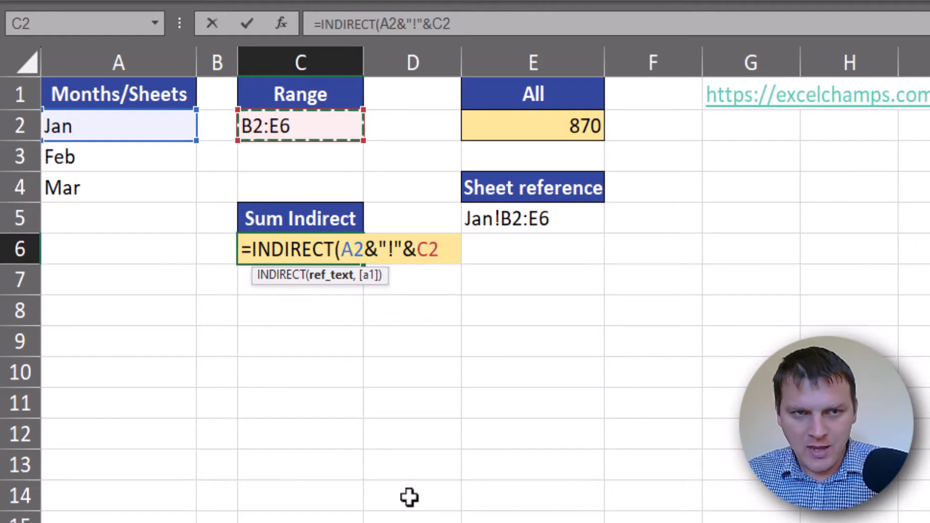
pyautogui.write(')')
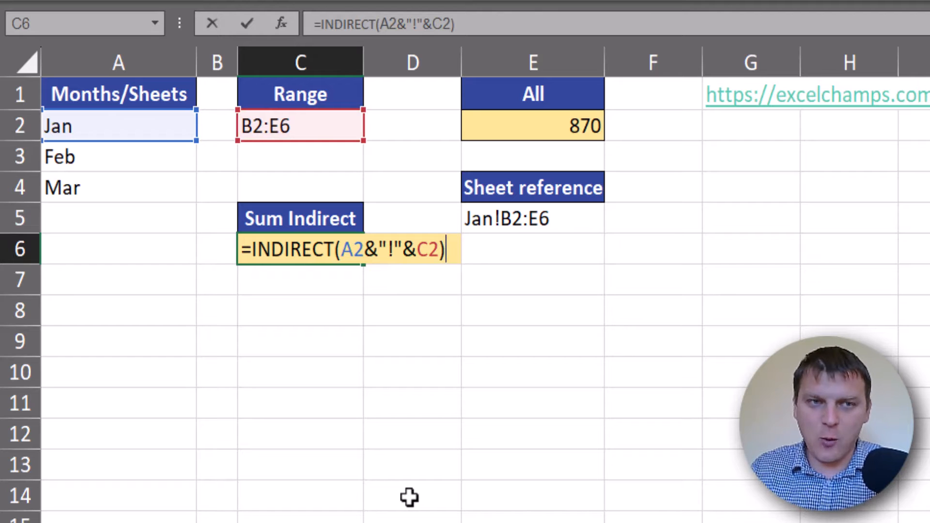
# Step: Preview the evaluated ref_text argument in C6, restore its cell references and commit the formula =INDIRECT(A2&"!"&C2)
pyautogui.click(416, 247)
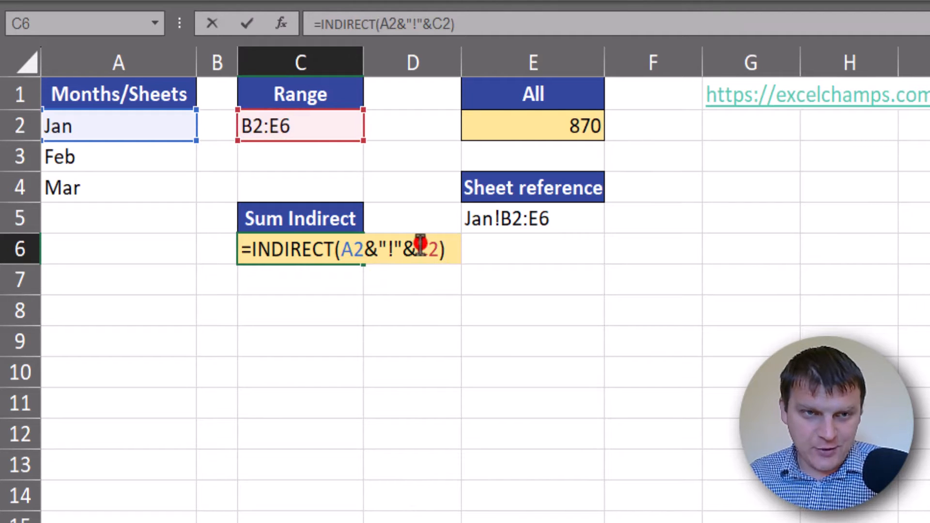
pyautogui.click(322, 276)
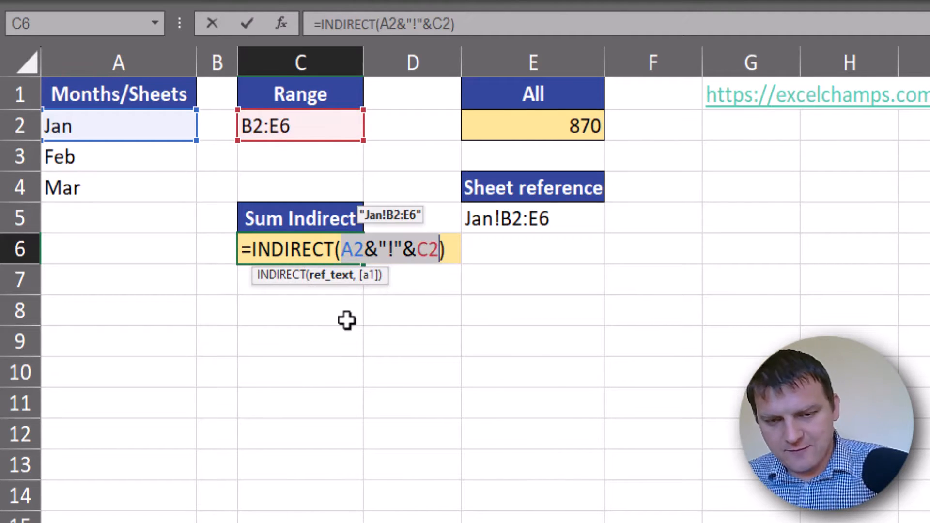
pyautogui.press('F9')
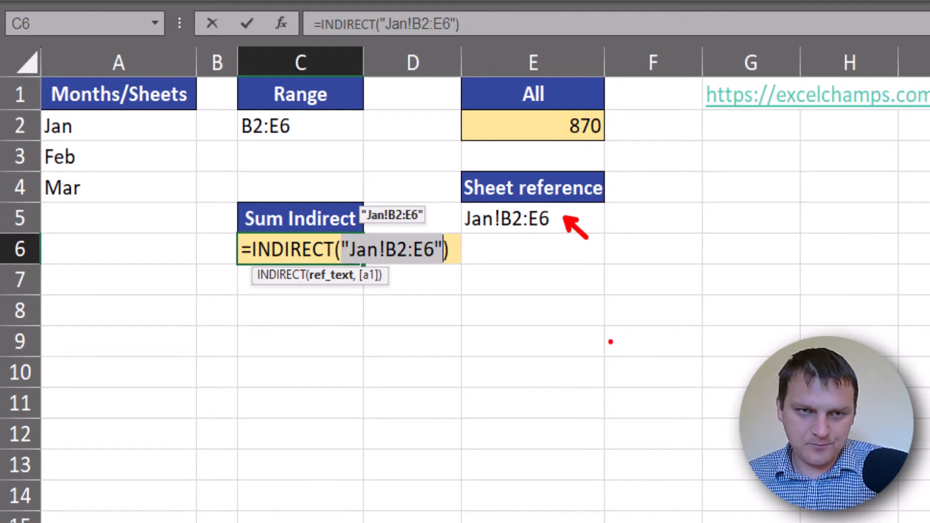
pyautogui.hotkey('ctrl', 'z')
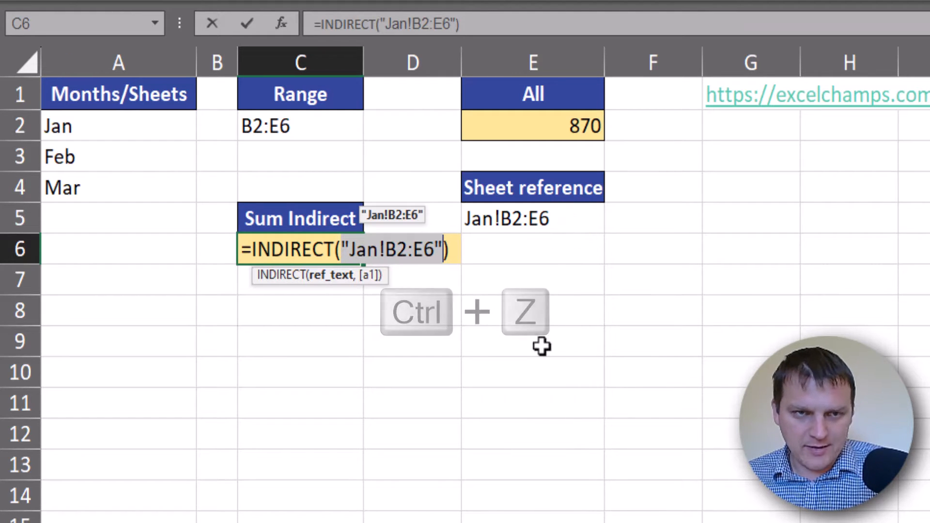
pyautogui.press('Return')
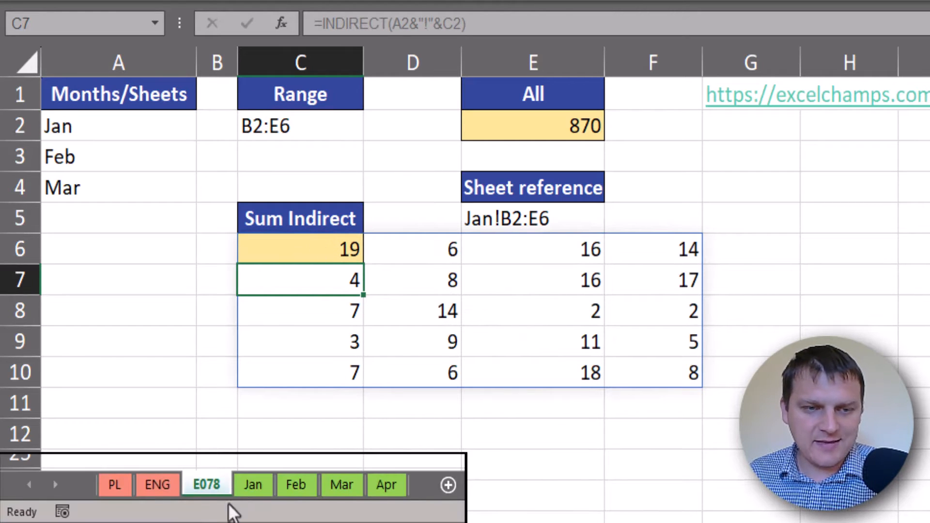
# Step: Examine the source data on the Jan, Feb, Mar and Apr sheets and return to sheet E078
pyautogui.click(252, 484)
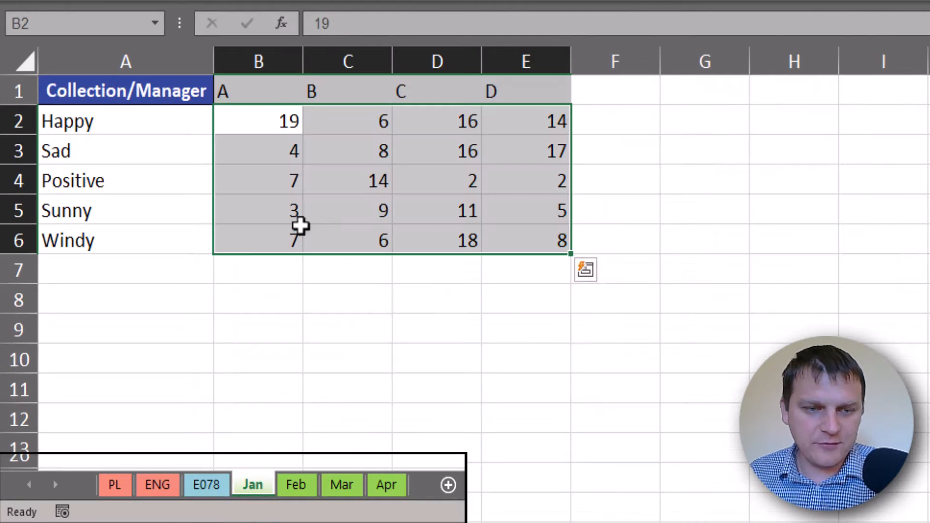
pyautogui.click(275, 123)
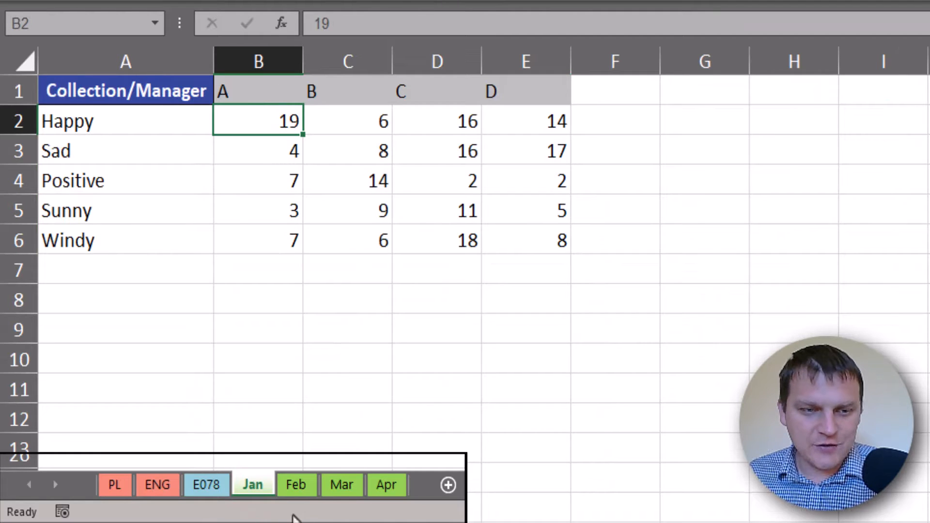
pyautogui.click(295, 482)
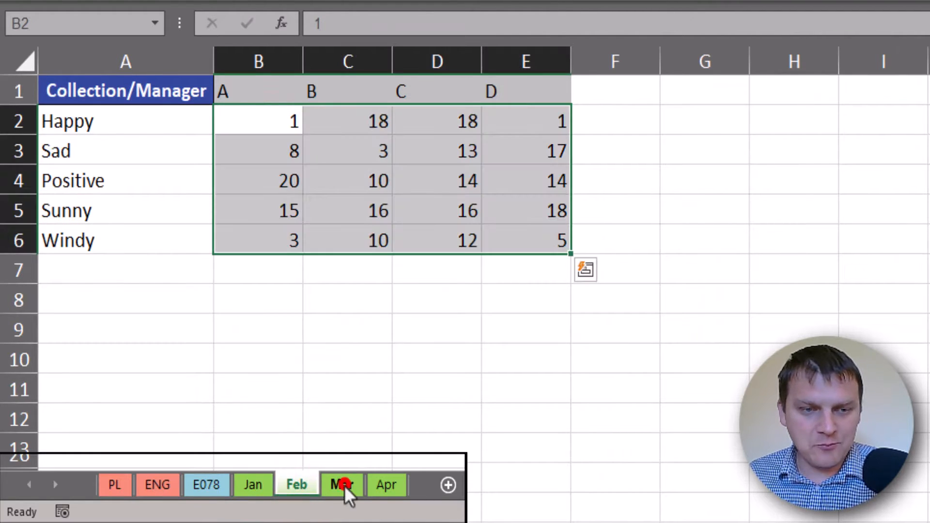
pyautogui.click(343, 485)
pyautogui.click(386, 492)
pyautogui.click(204, 486)
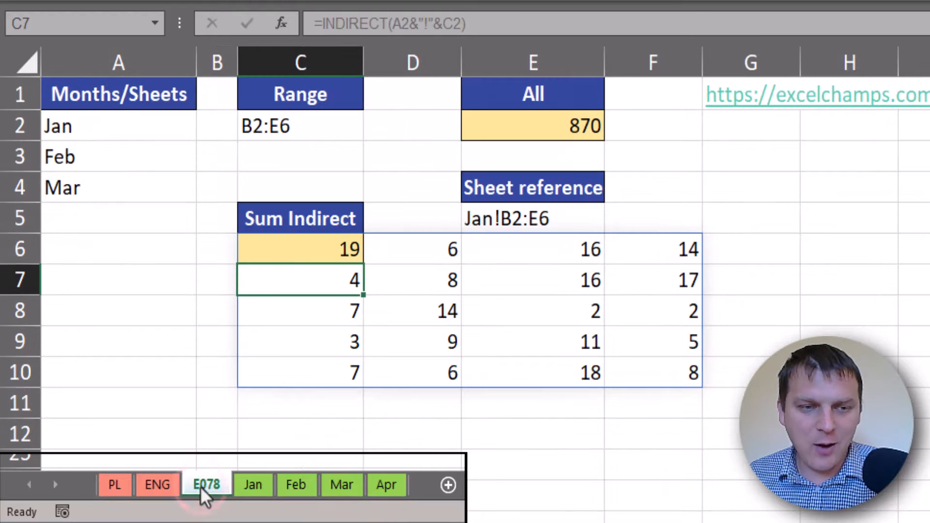
# Step: Extend the month reference in the C6 INDIRECT formula from A2 to the range A2:A4
pyautogui.click(328, 248)
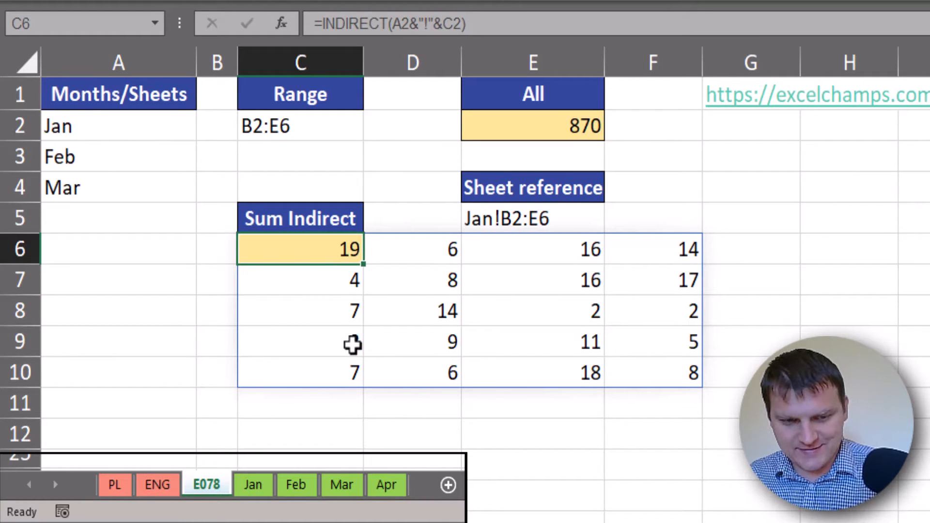
pyautogui.press('F2')
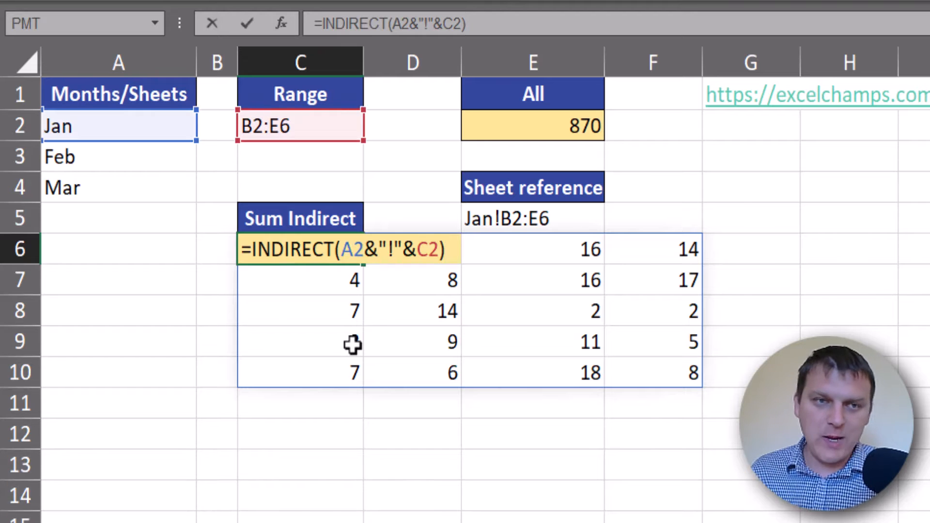
pyautogui.click(362, 247)
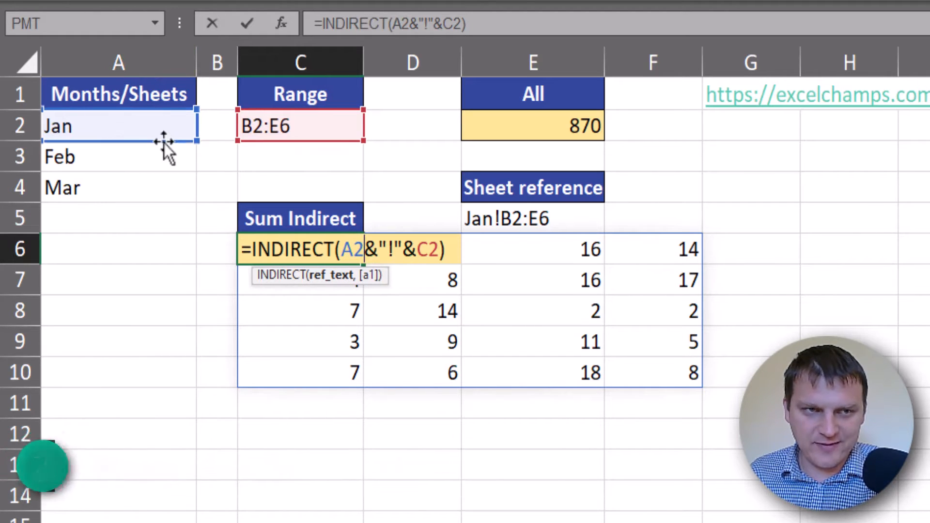
pyautogui.moveTo(196, 141); pyautogui.dragTo(192, 204)
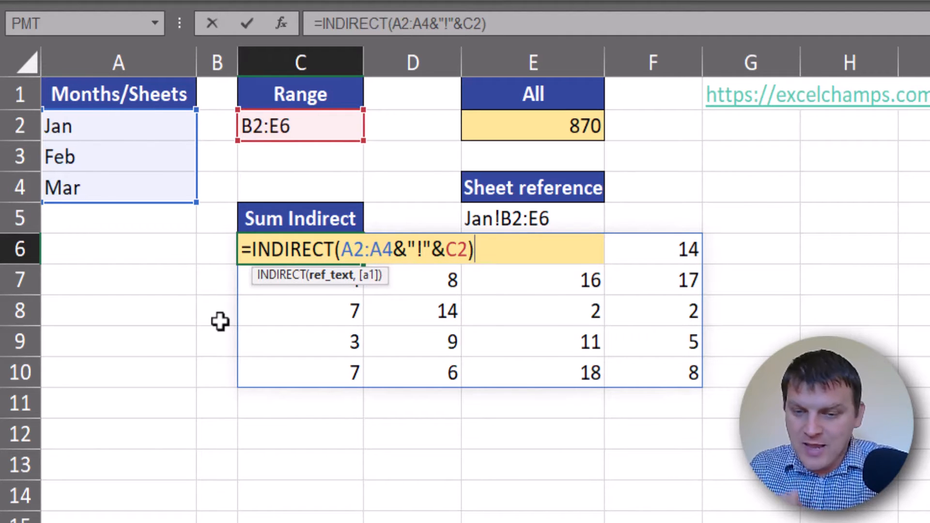
# Step: Preview the evaluated array of sheet references in C6, restore the cell references and commit =INDIRECT(A2:A4&"!"&C2)
pyautogui.click(333, 275)
pyautogui.press('F9')
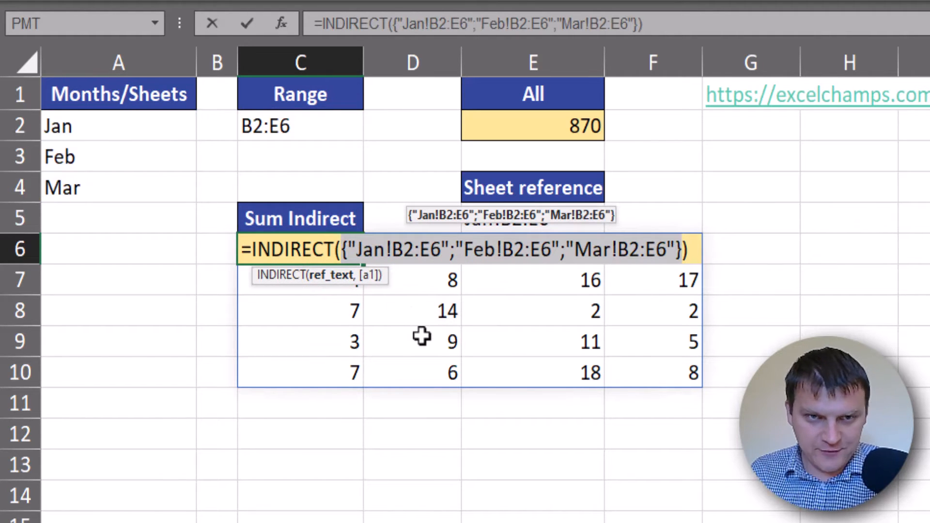
pyautogui.hotkey('ctrl', 'z')
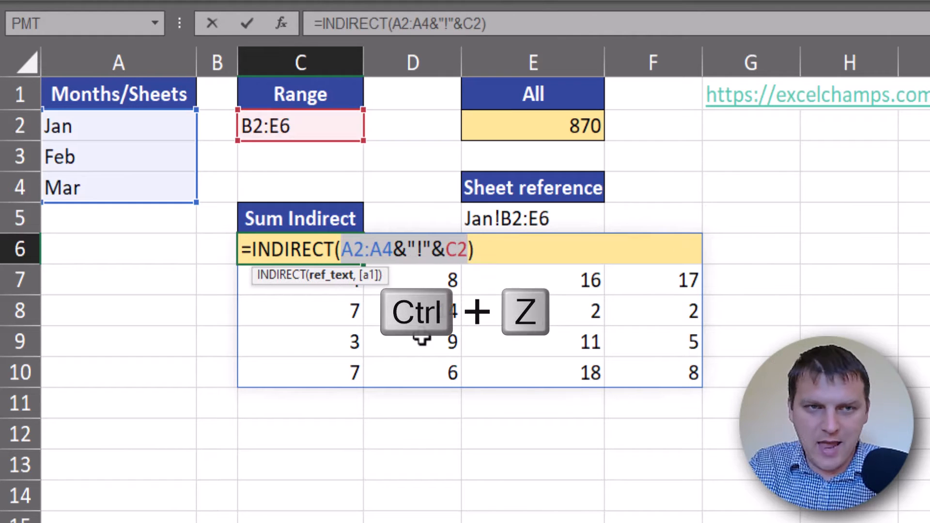
pyautogui.press('Return')
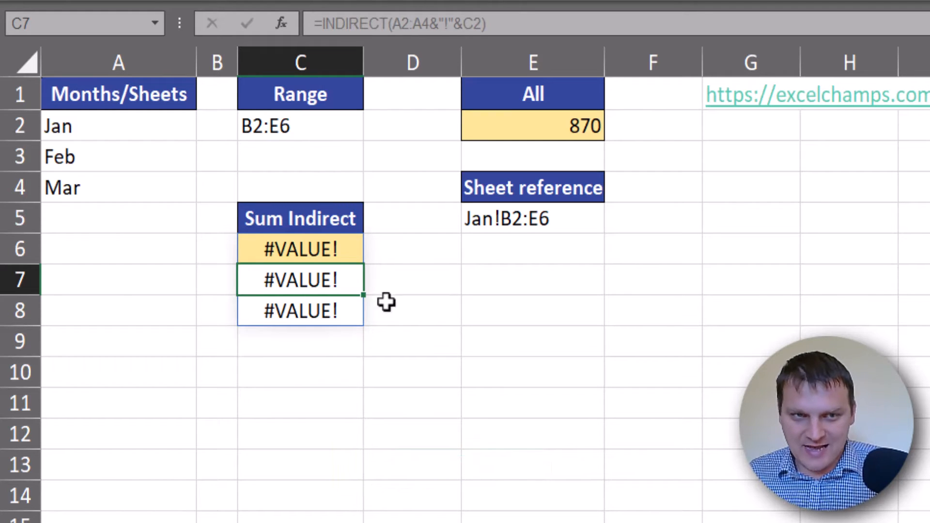
# Step: Wrap the INDIRECT formula in C6 in a SUMIF function, using INDIRECT(A2:A4&"!"&C2) as its range argument
pyautogui.click(345, 249)
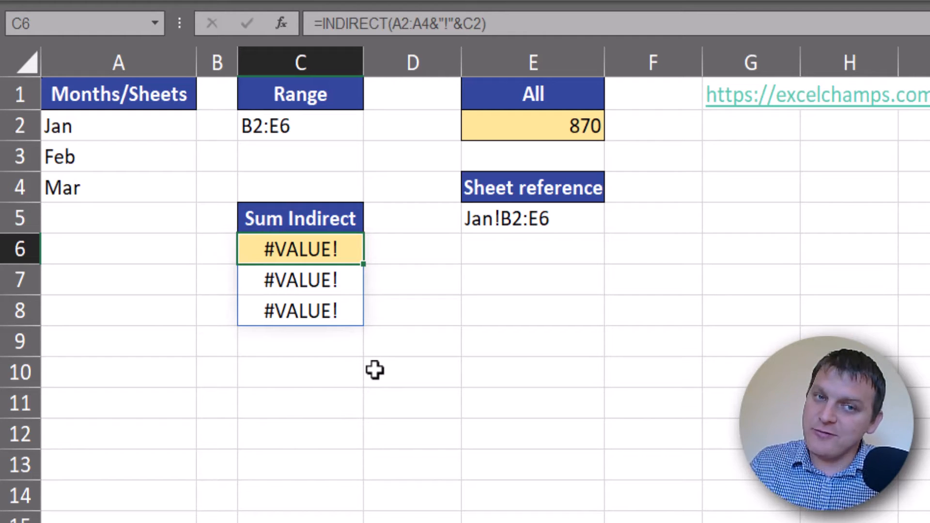
pyautogui.press('F2')
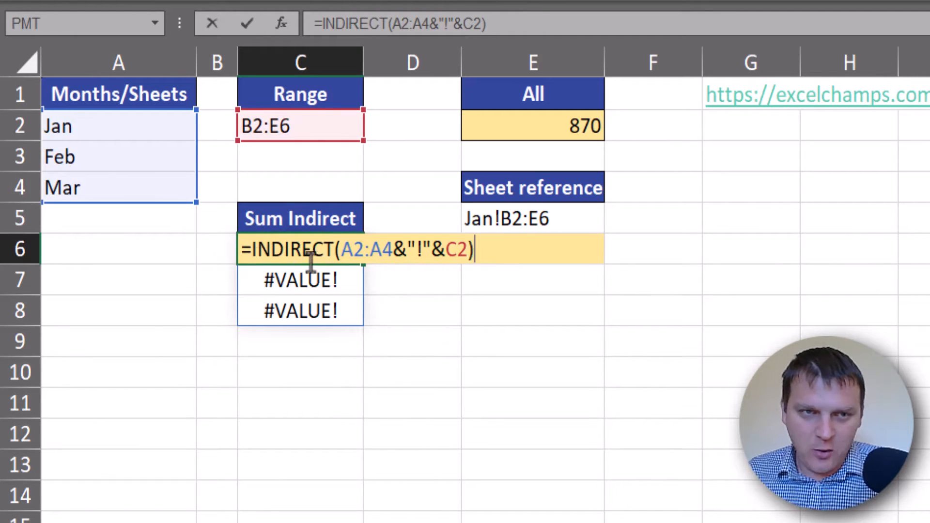
pyautogui.click(249, 252)
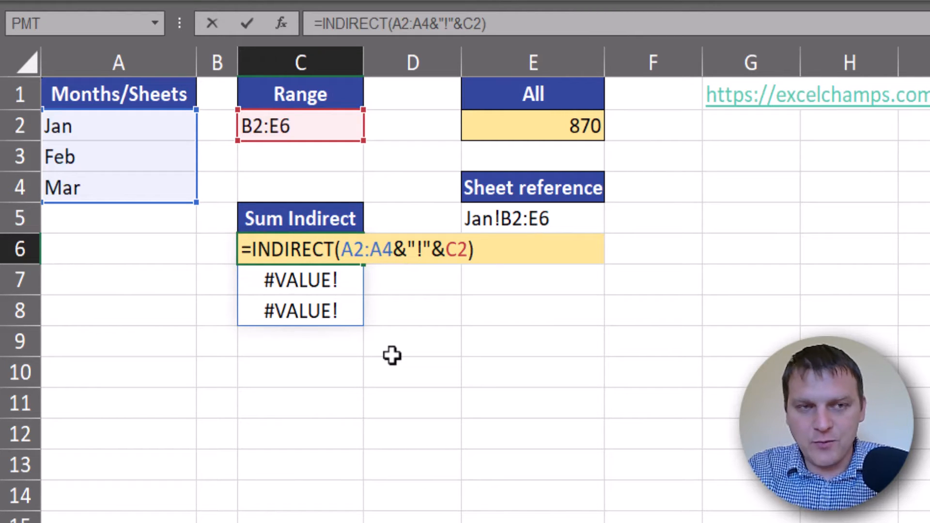
pyautogui.write('sum')
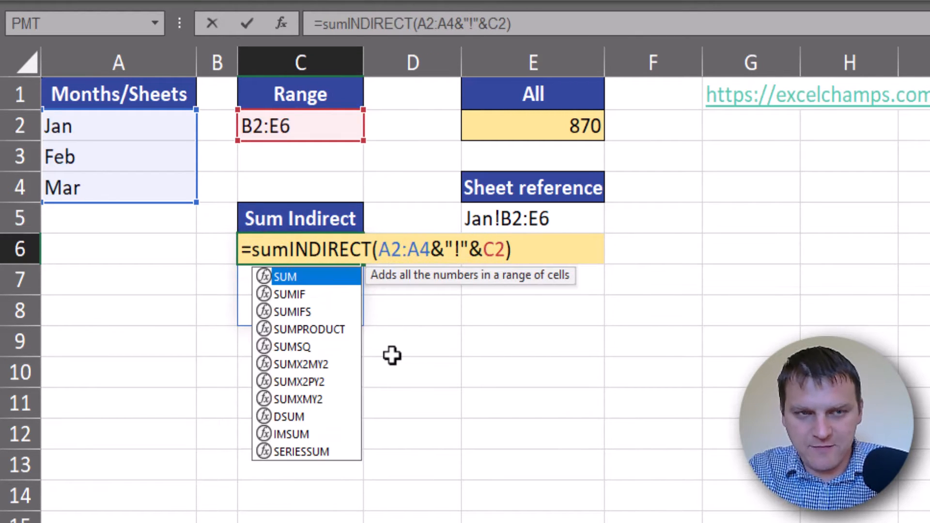
pyautogui.press('Tab')
pyautogui.press('BackSpace')
pyautogui.write('if')
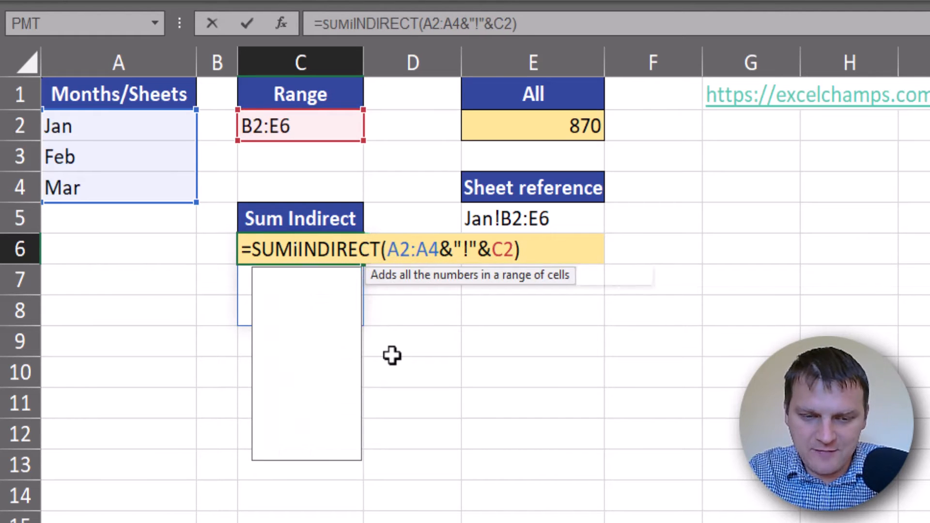
pyautogui.press('Tab')
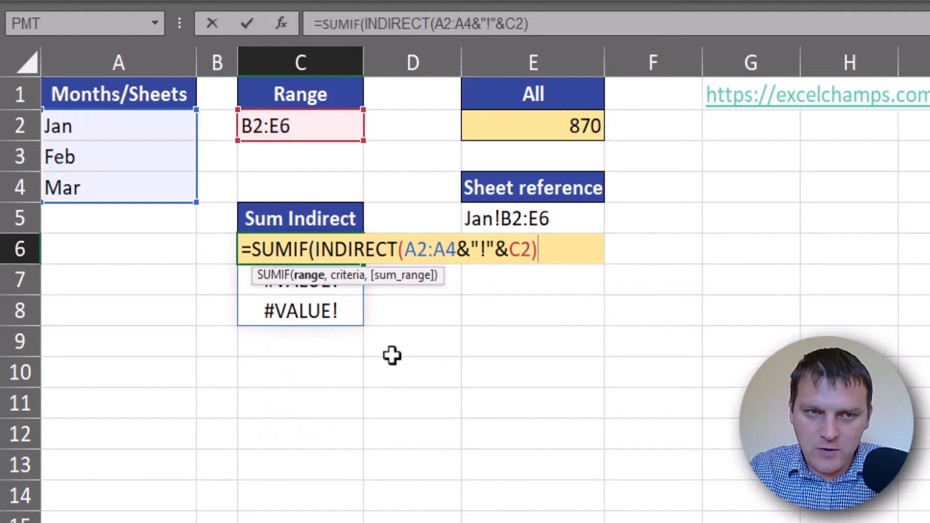
# Step: Add the criteria "<>0" to the SUMIF in C6, close the function and commit the formula
pyautogui.write(',')
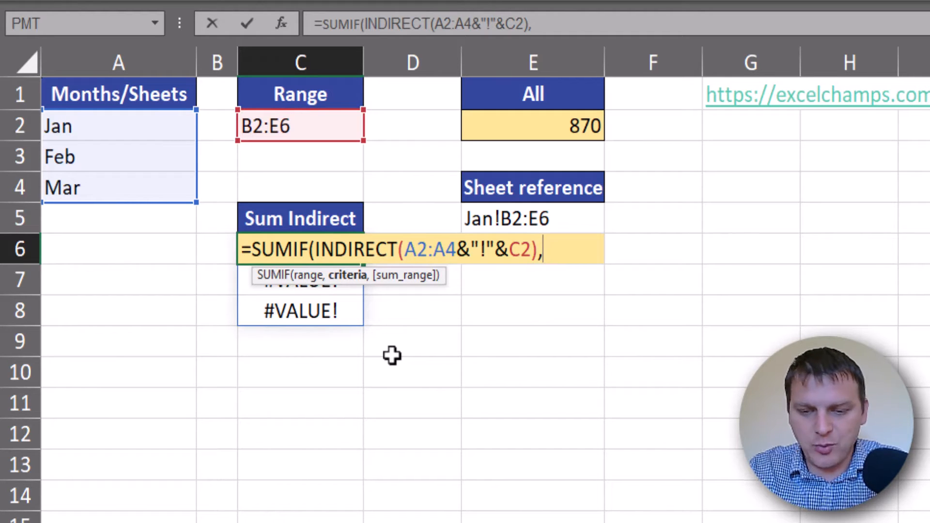
pyautogui.write('">')
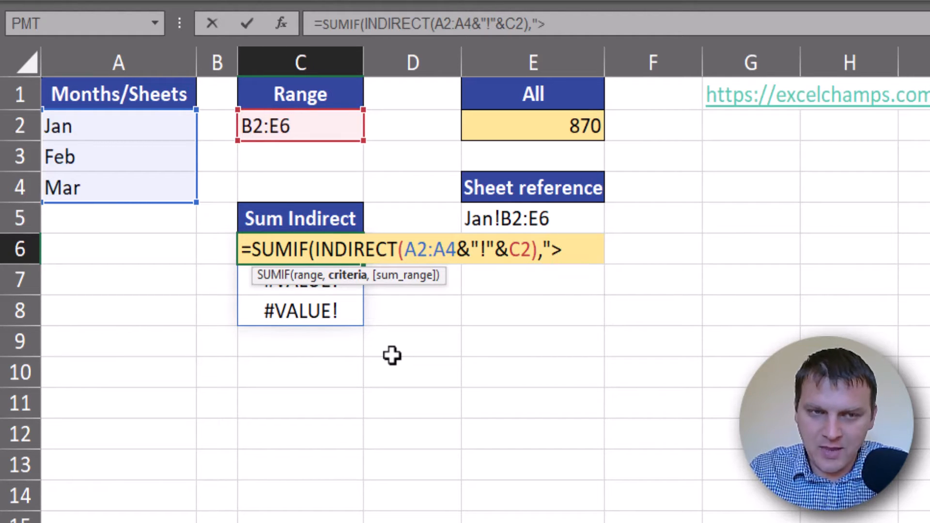
pyautogui.write('0"')
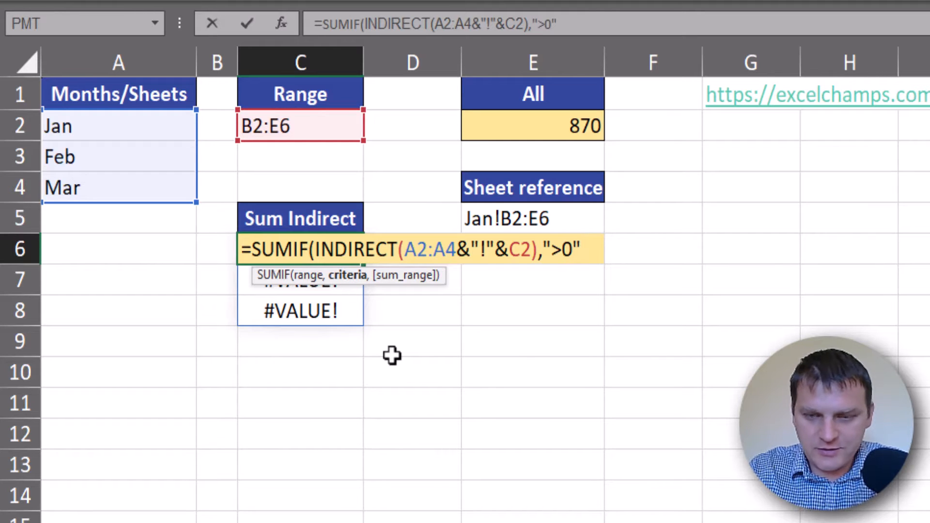
pyautogui.write('<')
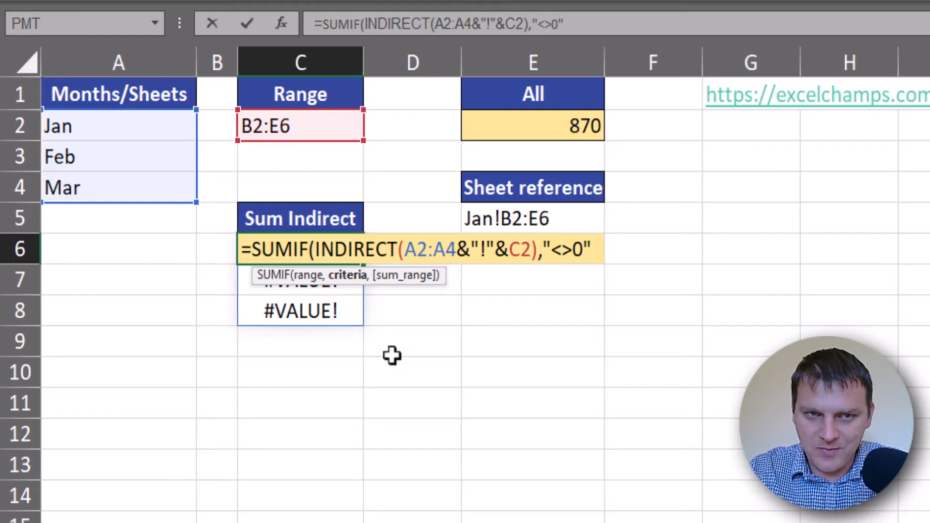
pyautogui.click(594, 249)
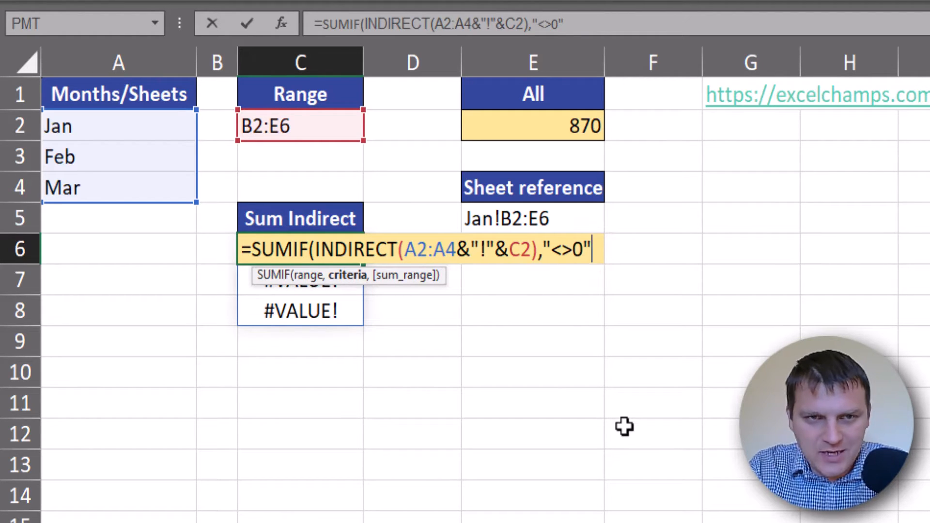
pyautogui.write(')')
pyautogui.hotkey('ctrl', 'Return')
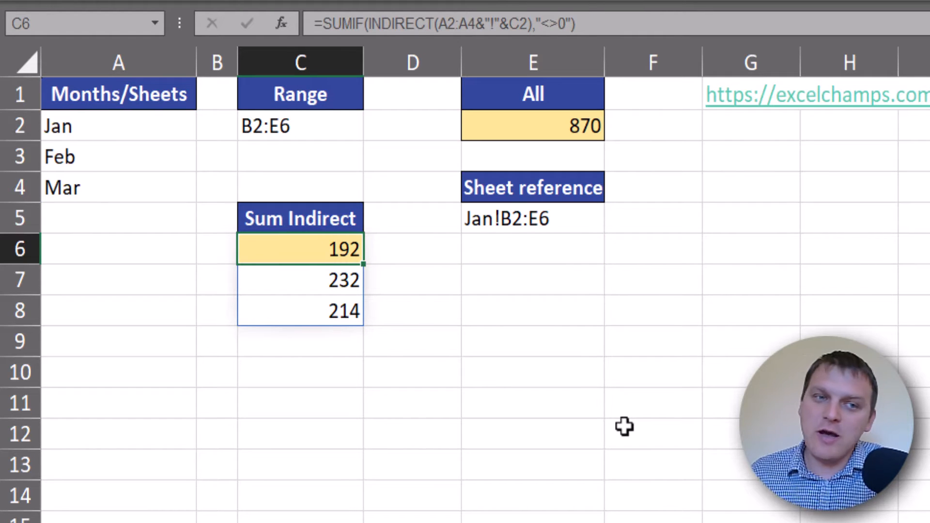
# Step: Wrap the SUMIF formula in C6 in SUMPRODUCT and commit =SUMPRODUCT(SUMIF(INDIRECT(A2:A4&"!"&C2),"<>0"))
pyautogui.click(326, 279)
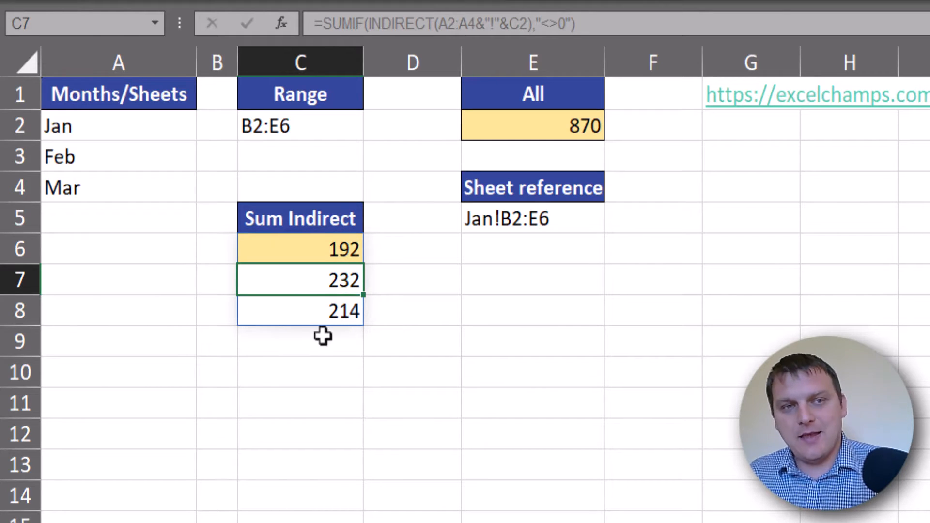
pyautogui.doubleClick(314, 249)
pyautogui.click(249, 249)
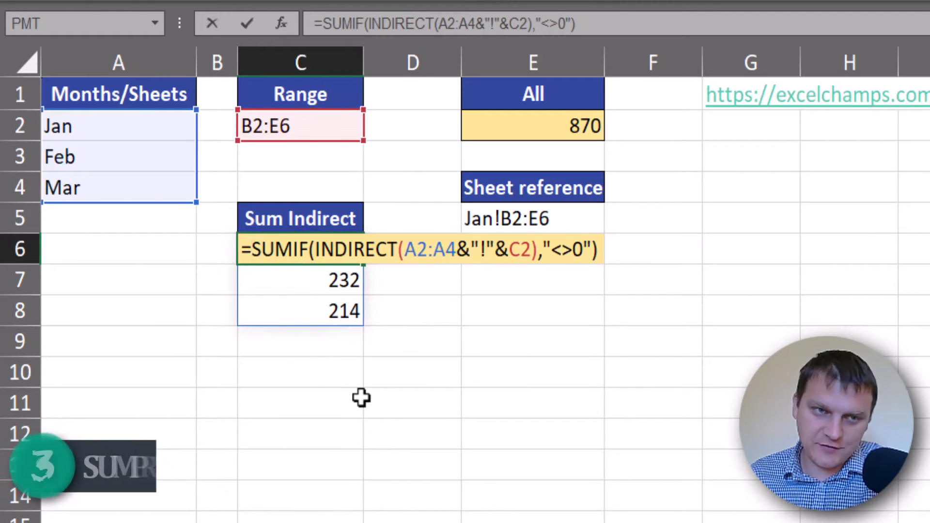
pyautogui.write('su')
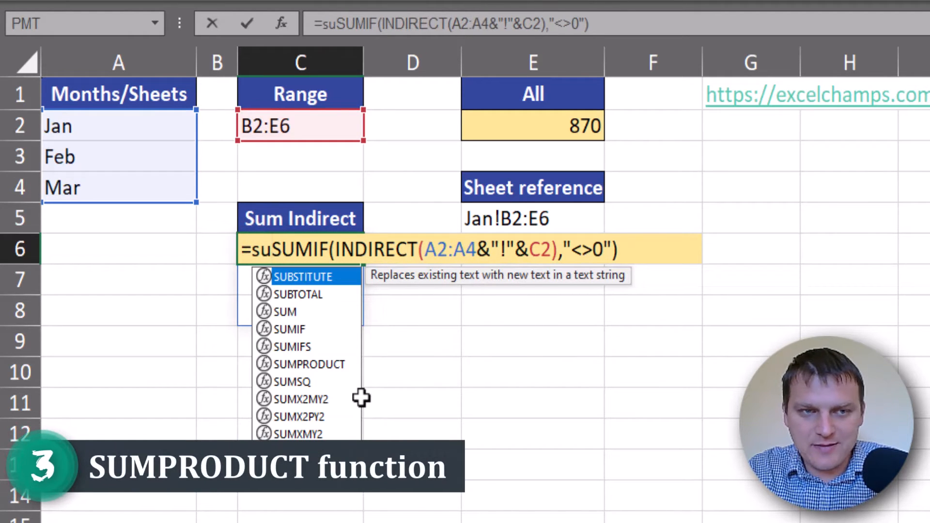
pyautogui.press('Down')
pyautogui.press('Down')
pyautogui.press('Down')
pyautogui.press('Down')
pyautogui.press('Down')
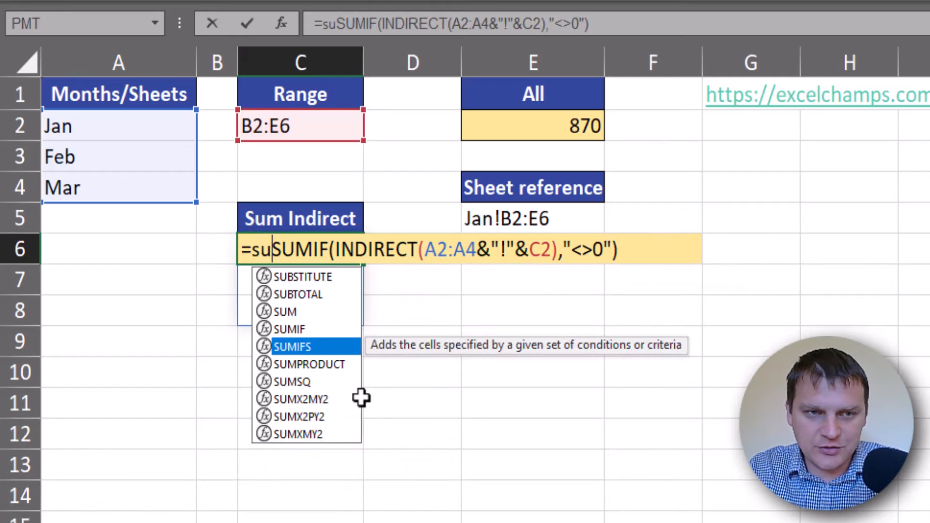
pyautogui.press('Tab')
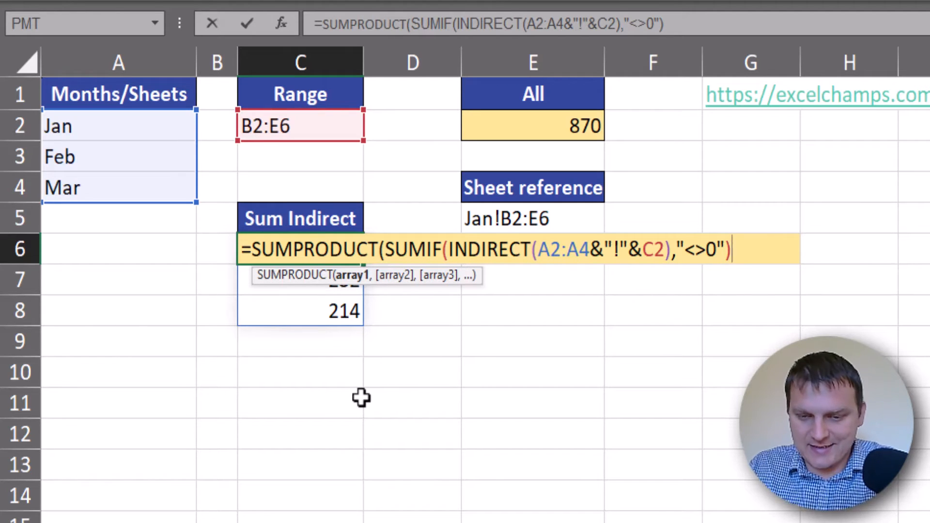
pyautogui.write(')')
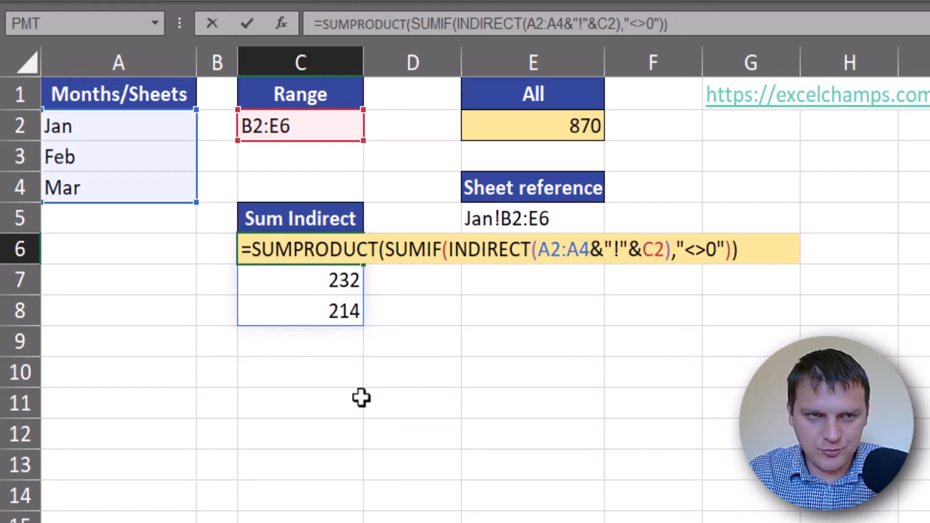
pyautogui.press('Return')
pyautogui.press('Up')
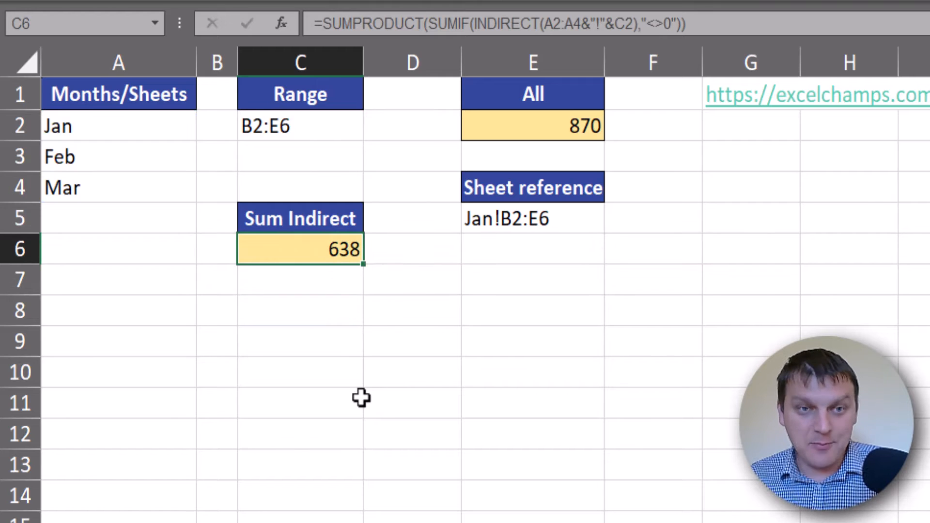
# Step: Add Apr to the Months/Sheets list in cell A5, below Mar
pyautogui.moveTo(154, 127); pyautogui.dragTo(158, 189)
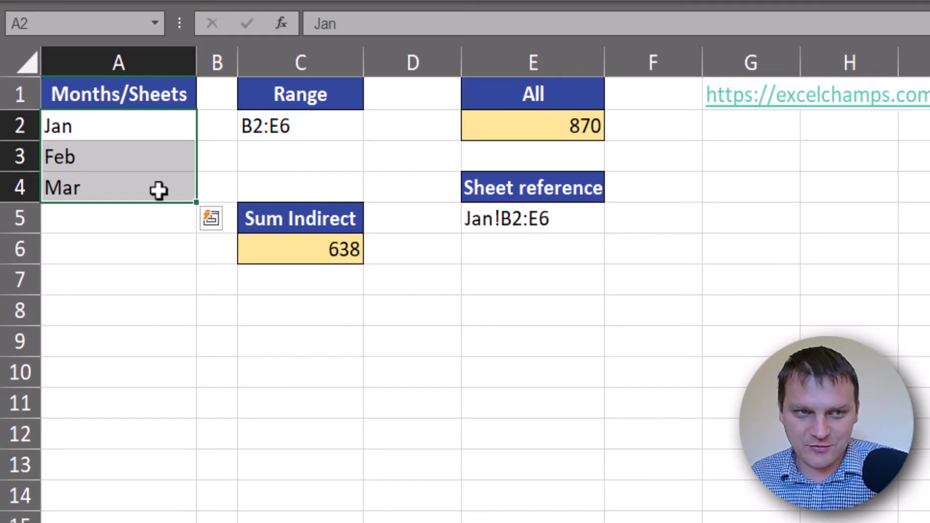
pyautogui.click(160, 214)
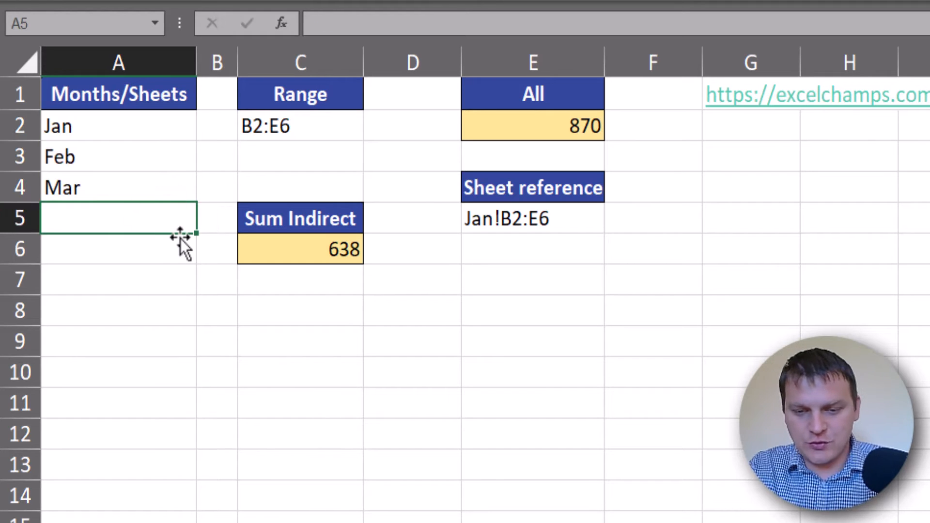
pyautogui.write('Apr')
pyautogui.press('Return')
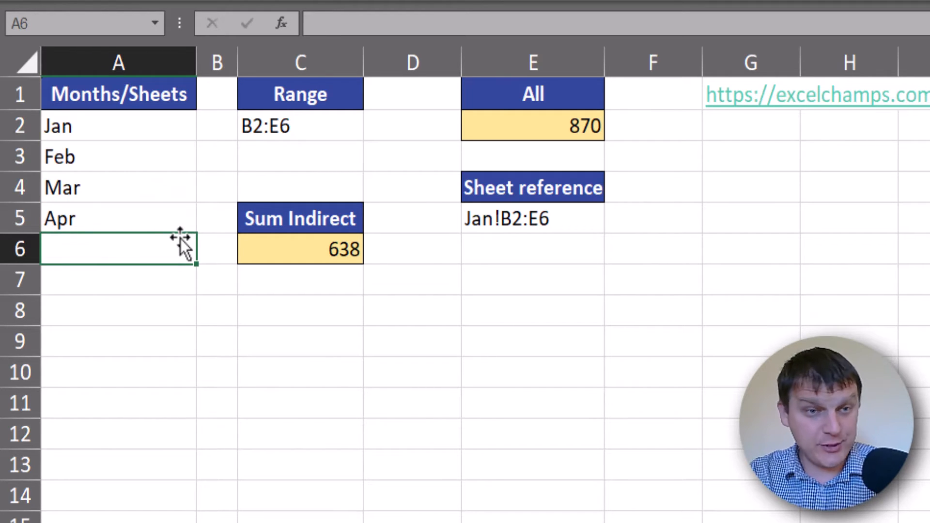
# Step: Extend the sheet list reference in the C6 formula to A2:A5 and commit it
pyautogui.doubleClick(352, 256)
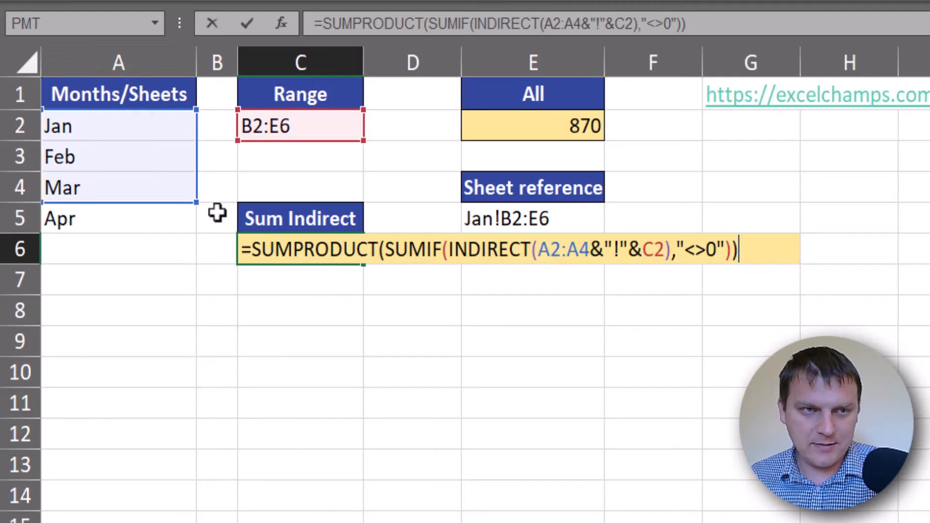
pyautogui.moveTo(201, 197); pyautogui.dragTo(189, 224)
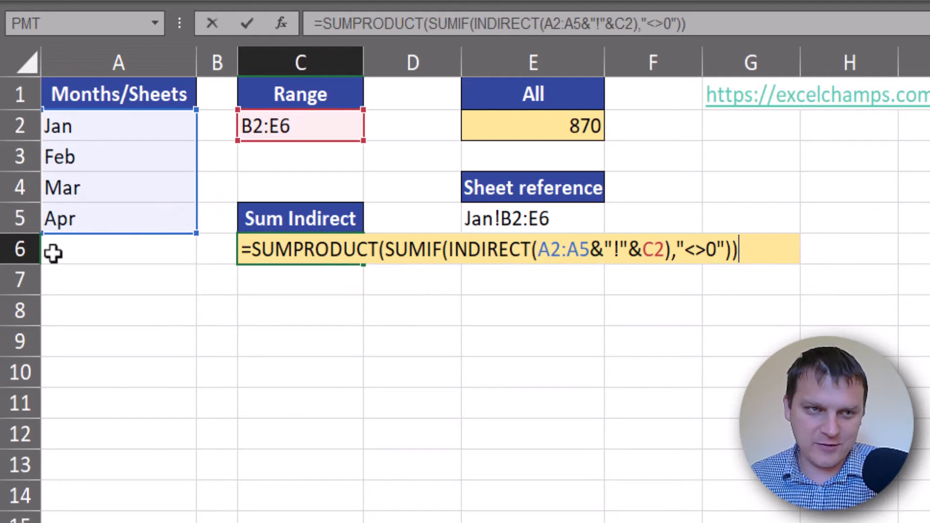
pyautogui.press('Return')
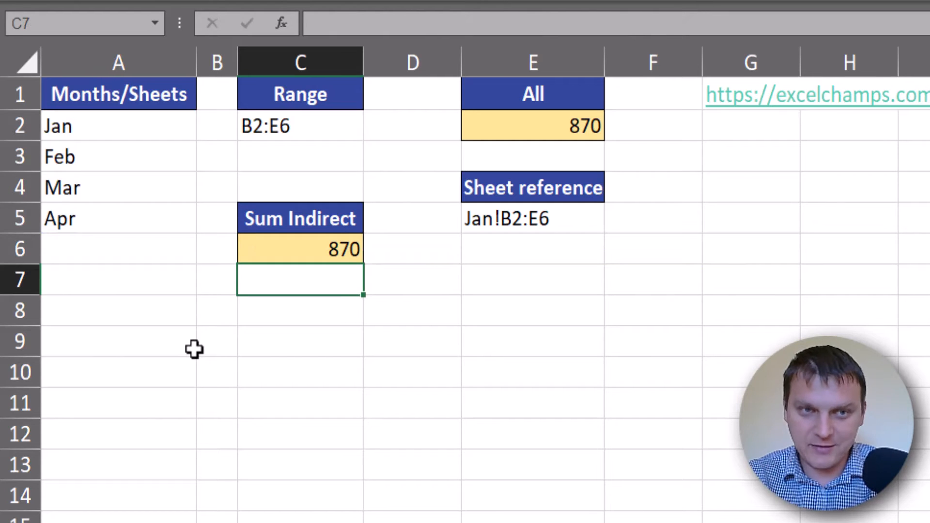
# Step: Inspect the cross-sheet SUM formula in E2 under the All heading, leaving it unedited
pyautogui.click(557, 122)
pyautogui.press('F2')
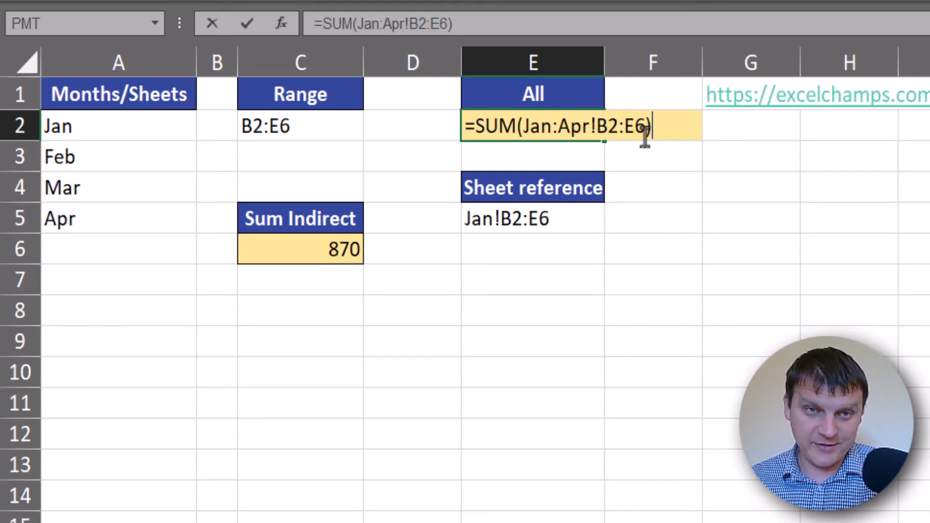
pyautogui.press('Escape')
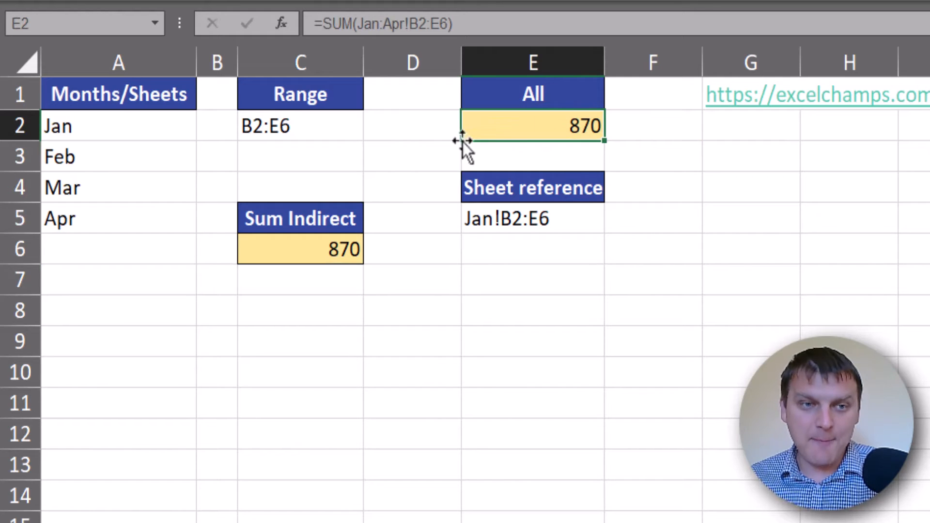
# Step: Swap the last two entries of the Months/Sheets list, entering Mar in A5 and Apr in A4
pyautogui.click(124, 218)
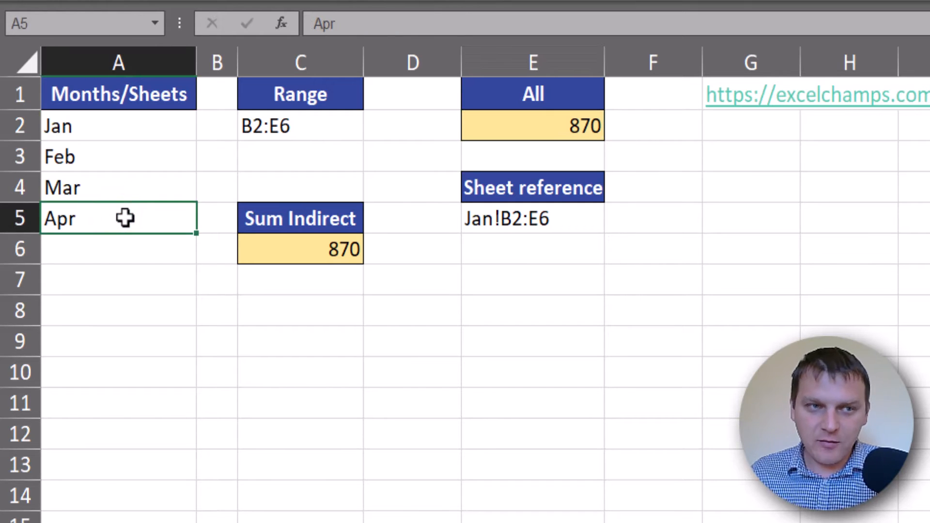
pyautogui.write('Mar')
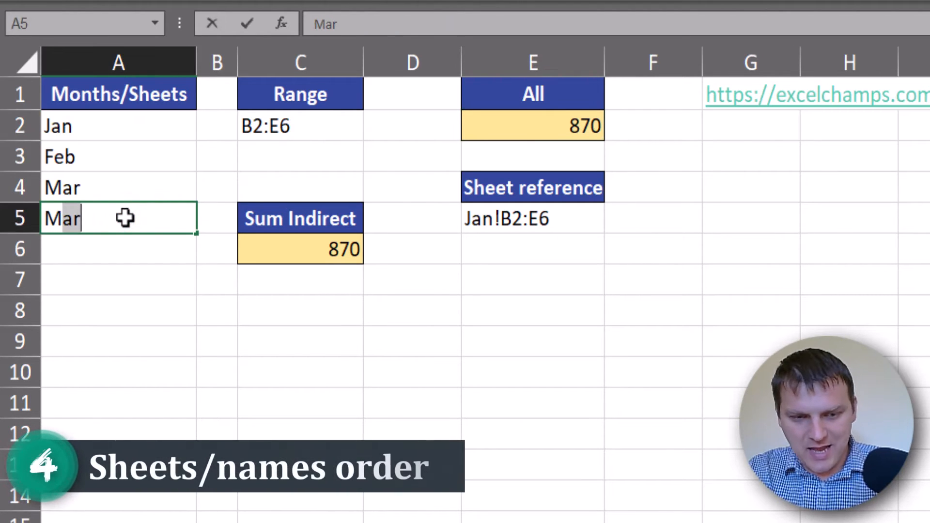
pyautogui.press('Return')
pyautogui.press('Up')
pyautogui.press('Up')
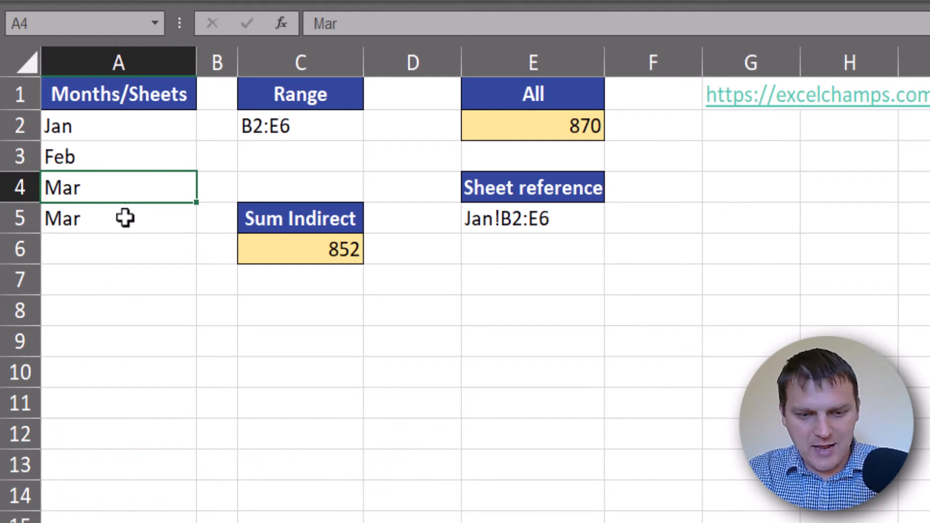
pyautogui.write('Apr')
pyautogui.press('Return')
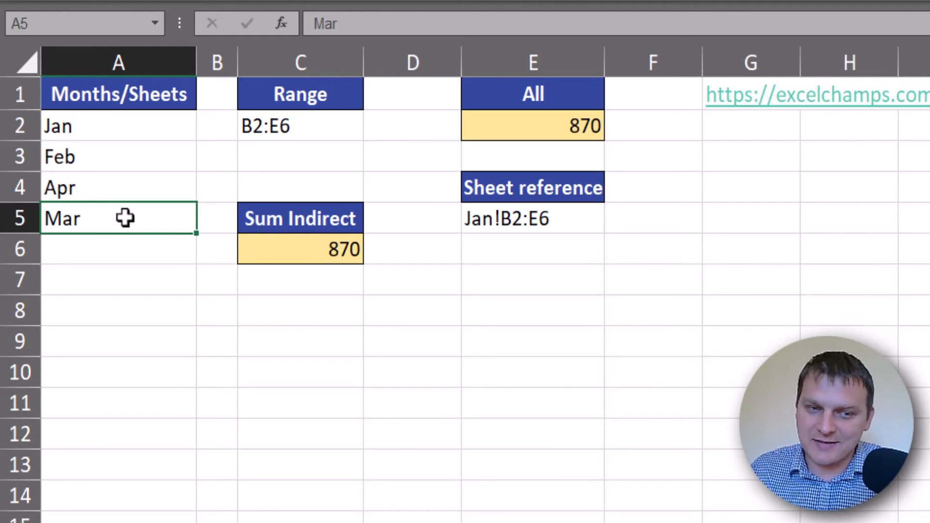
# Step: Move the Jan sheet behind the Apr sheet and return to sheet E078 to compare the totals
pyautogui.click(291, 252)
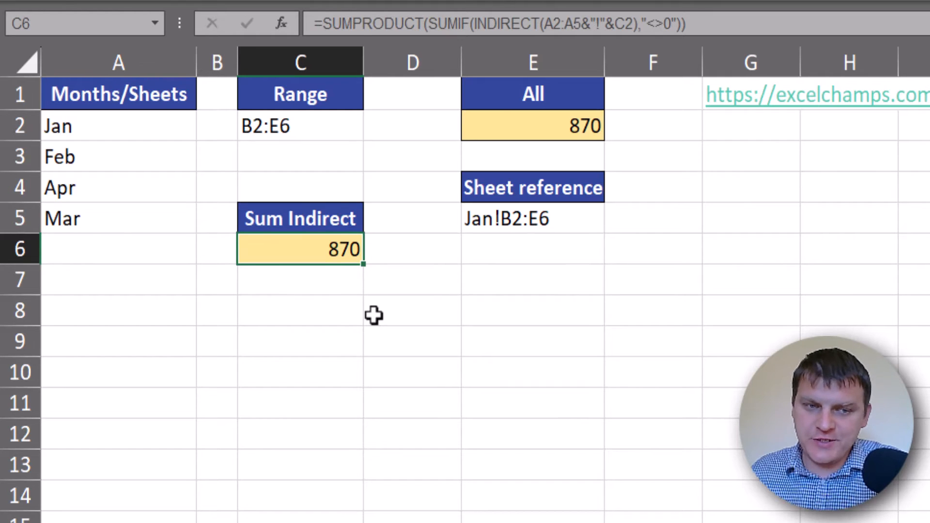
pyautogui.click(252, 487)
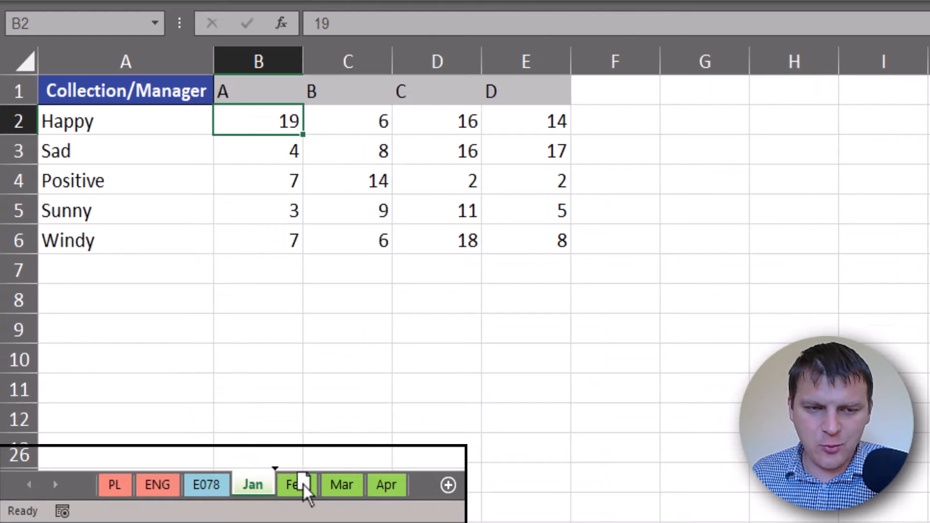
pyautogui.moveTo(411, 487); pyautogui.dragTo(418, 488)
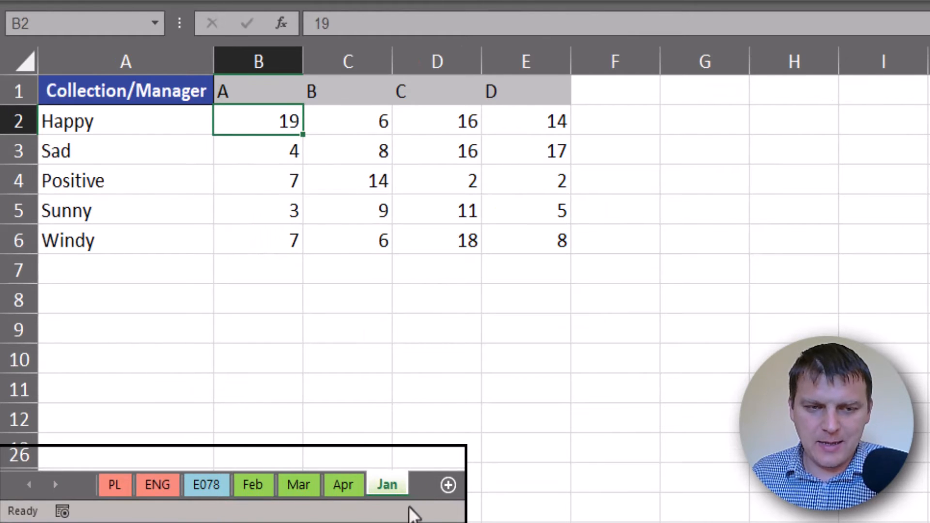
pyautogui.click(202, 485)
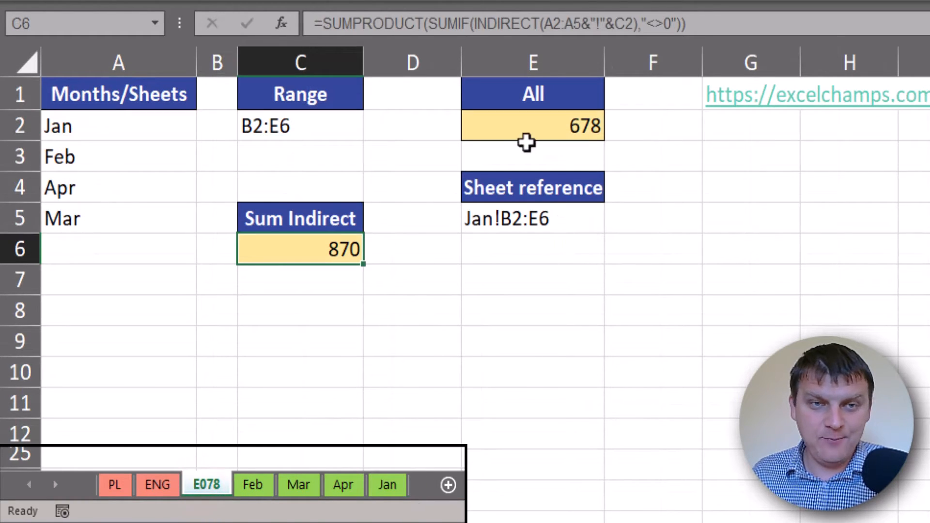
# Step: Inspect the sheet span in the cross-sheet SUM formula in E2, leaving the formula unedited
pyautogui.click(535, 129)
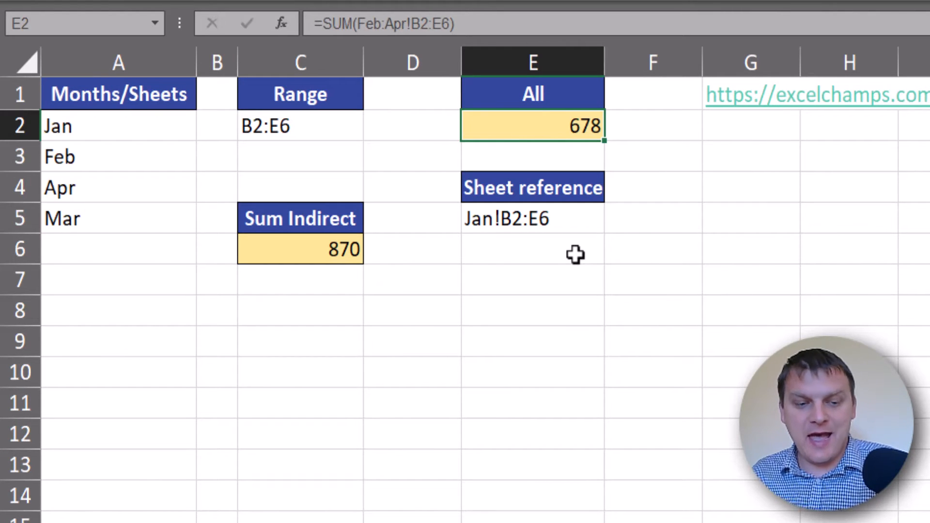
pyautogui.press('F2')
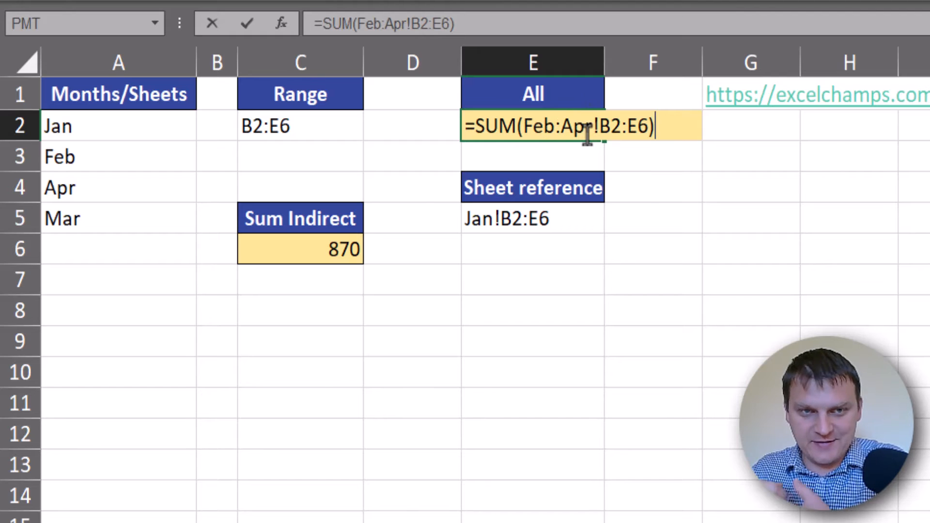
pyautogui.press('Escape')
# Step: Extend the sheet list reference in the C6 formula to A2:A13 and commit it
pyautogui.click(325, 249)
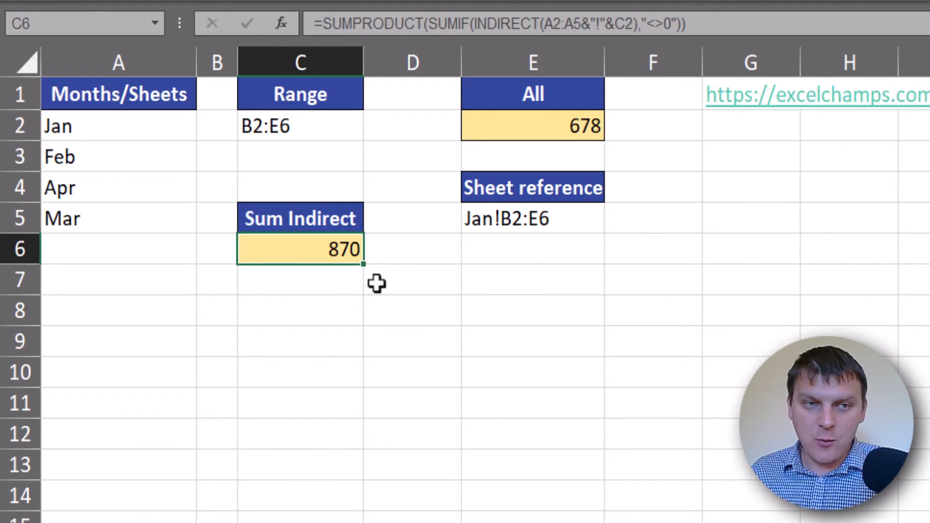
pyautogui.press('F2')
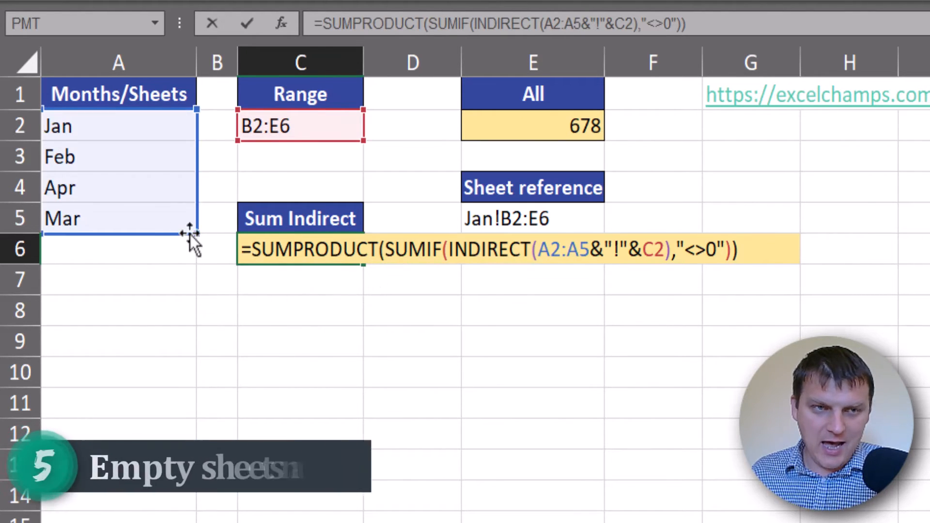
pyautogui.moveTo(194, 232); pyautogui.dragTo(184, 487)
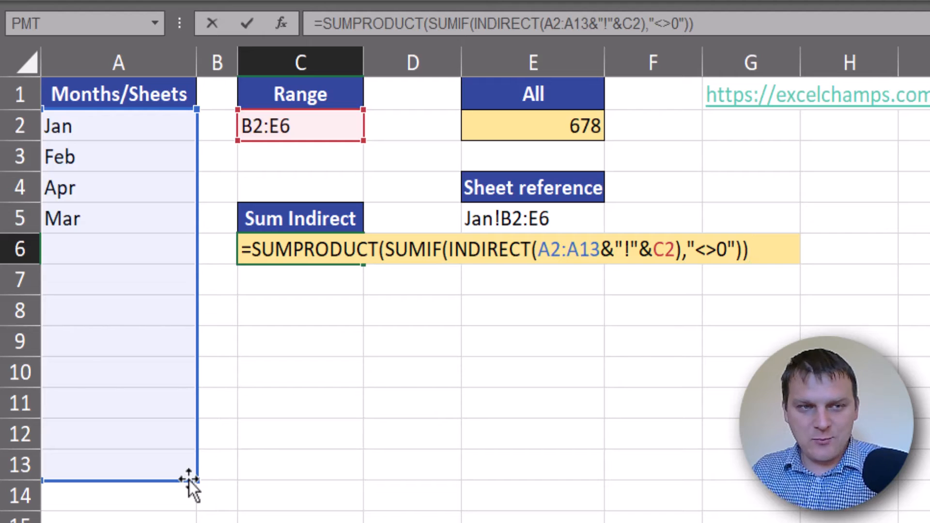
pyautogui.press('Return')
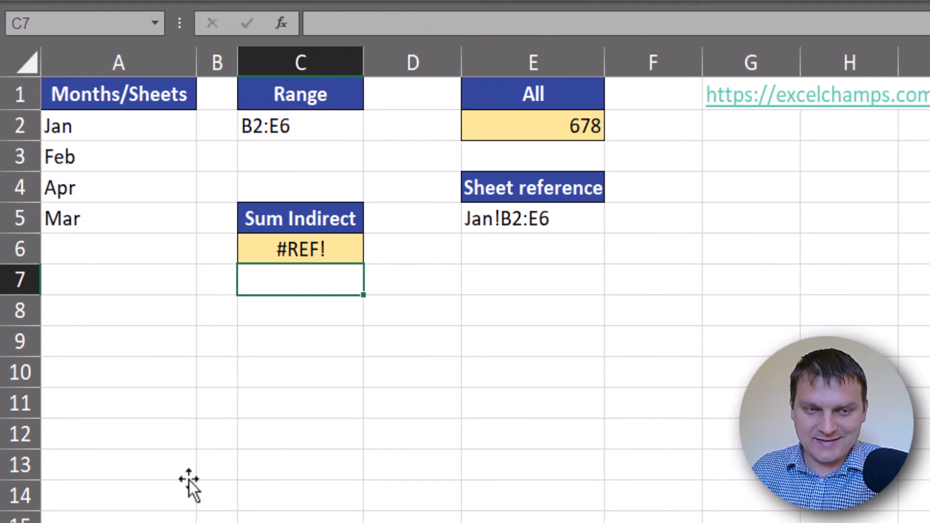
# Step: Insert IFERROR( in front of SUMIF inside the SUMPRODUCT formula in C6
pyautogui.click(329, 242)
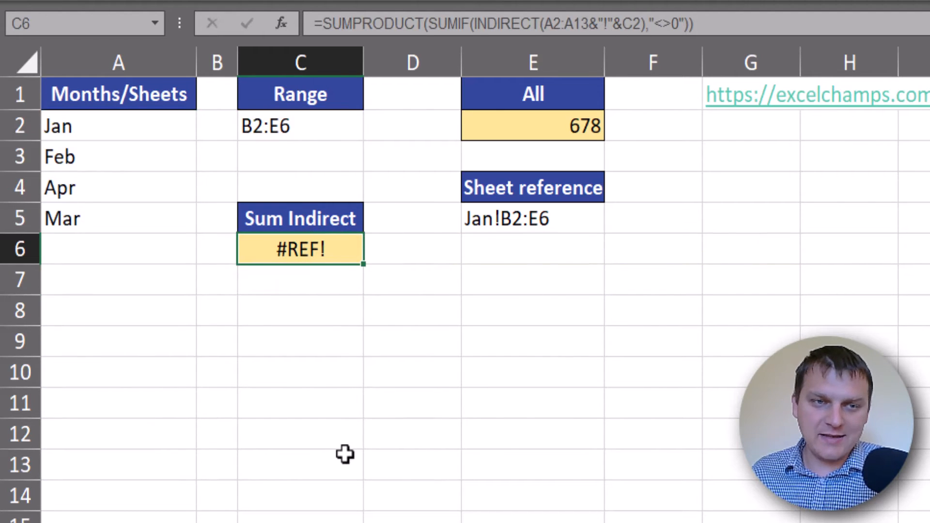
pyautogui.press('F2')
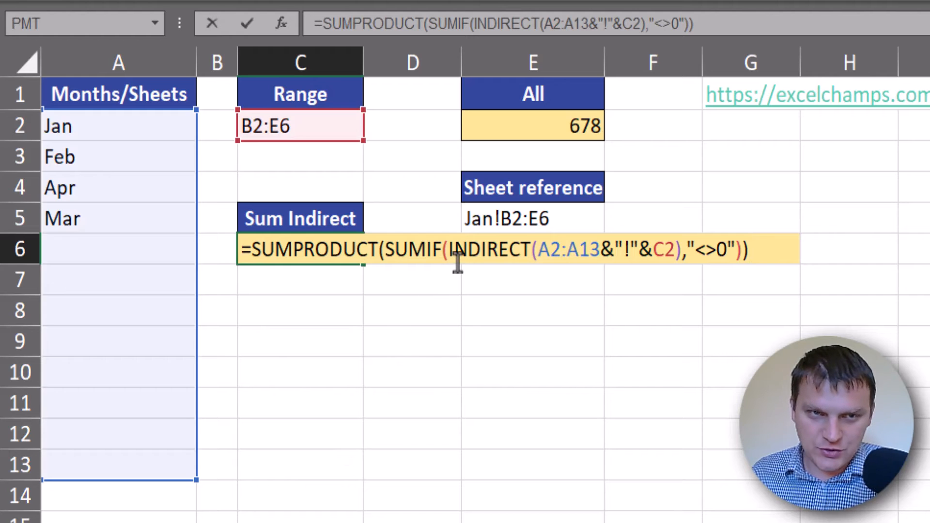
pyautogui.click(384, 251)
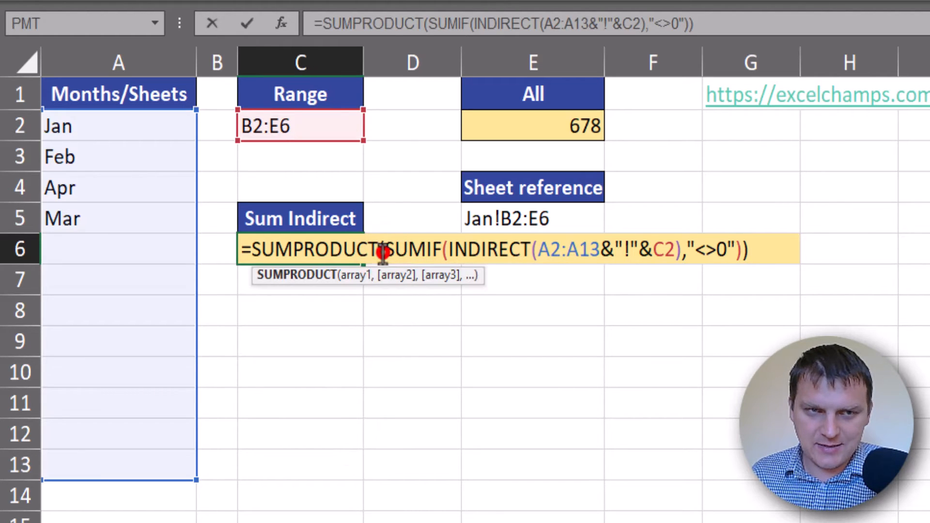
pyautogui.write('if')
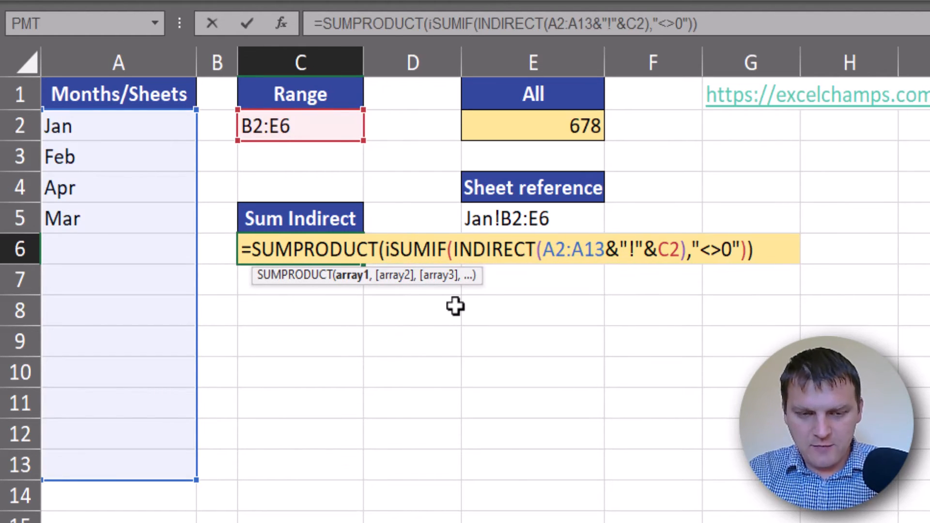
pyautogui.doubleClick(456, 306)
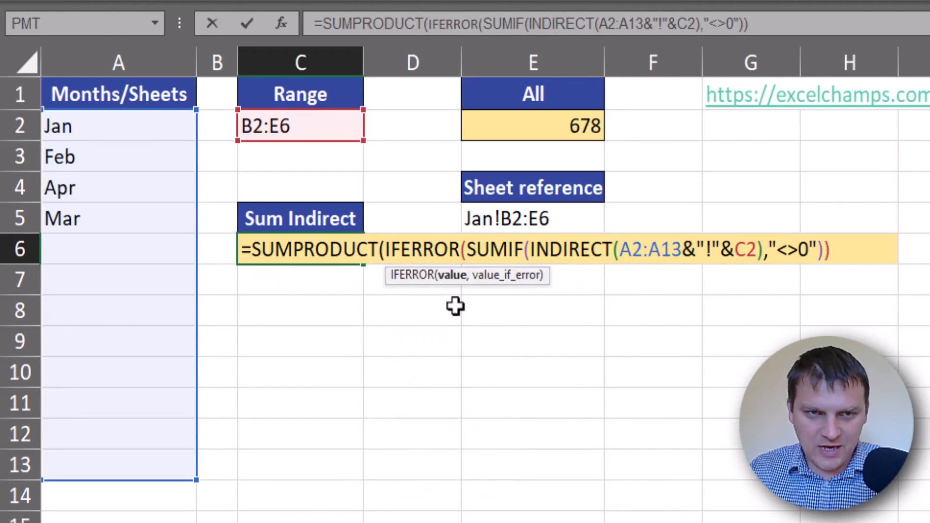
# Step: Evaluate the IFERROR value argument in place within the C6 formula, and restore the SUMIF expression
pyautogui.click(453, 275)
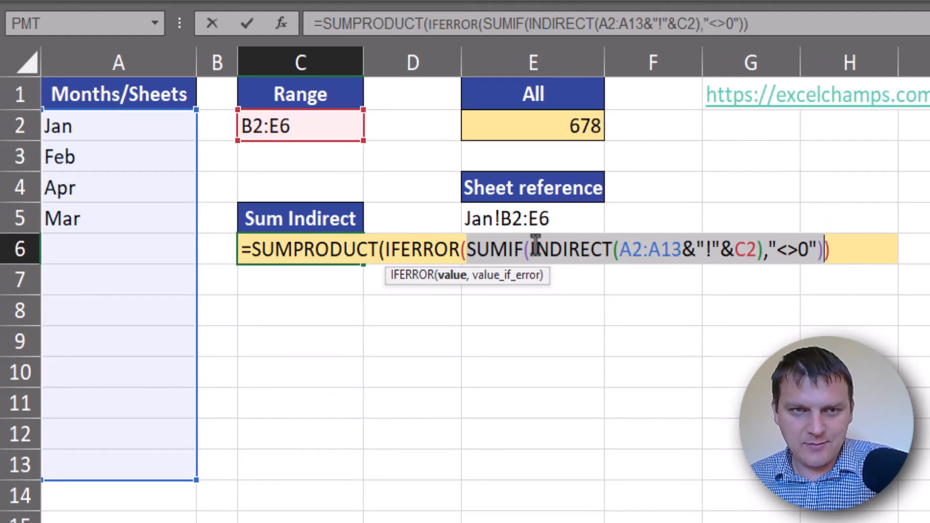
pyautogui.press('F9')
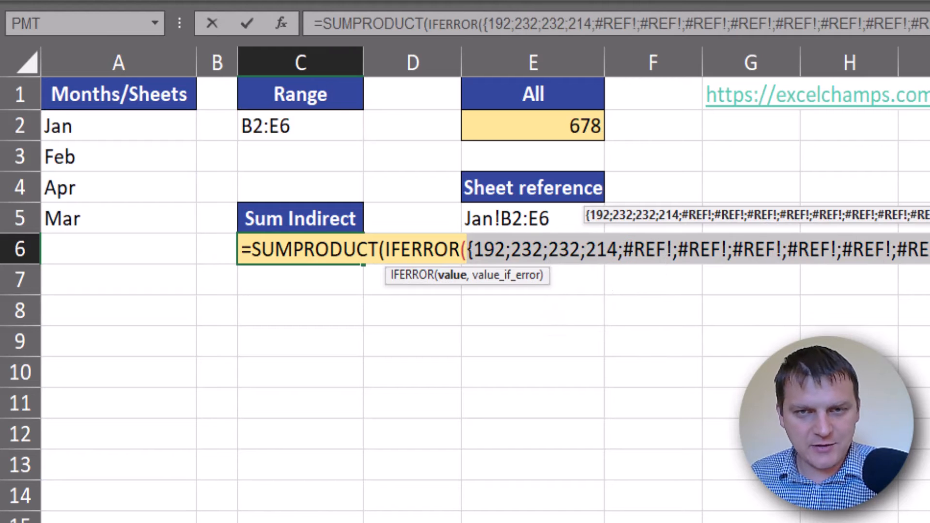
pyautogui.hotkey('ctrl', 'z')
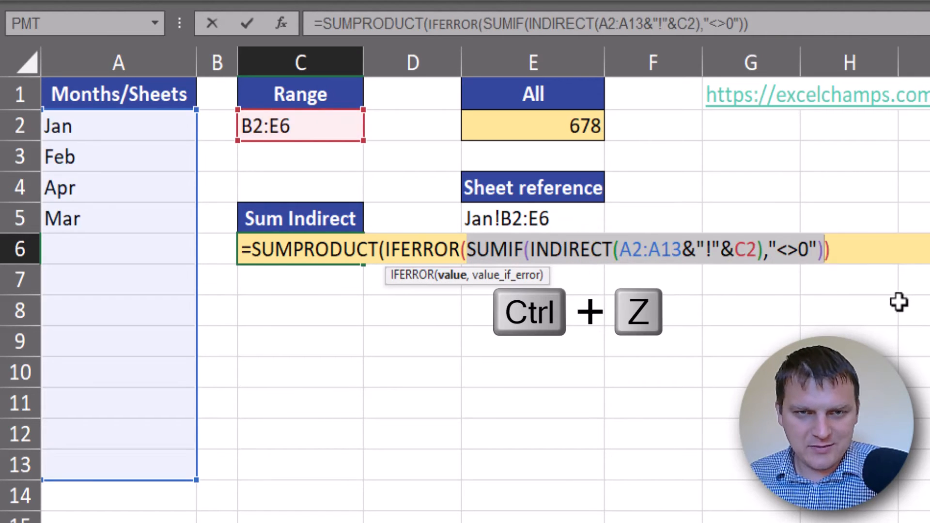
# Step: Complete IFERROR in the C6 formula with 0 as the value_if_error argument, close both functions and commit the formula
pyautogui.click(825, 250)
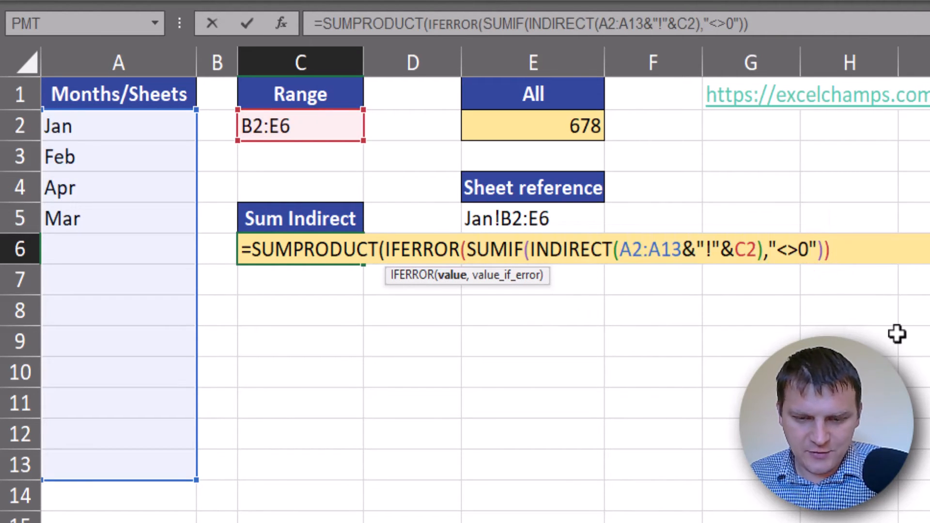
pyautogui.write(',0')
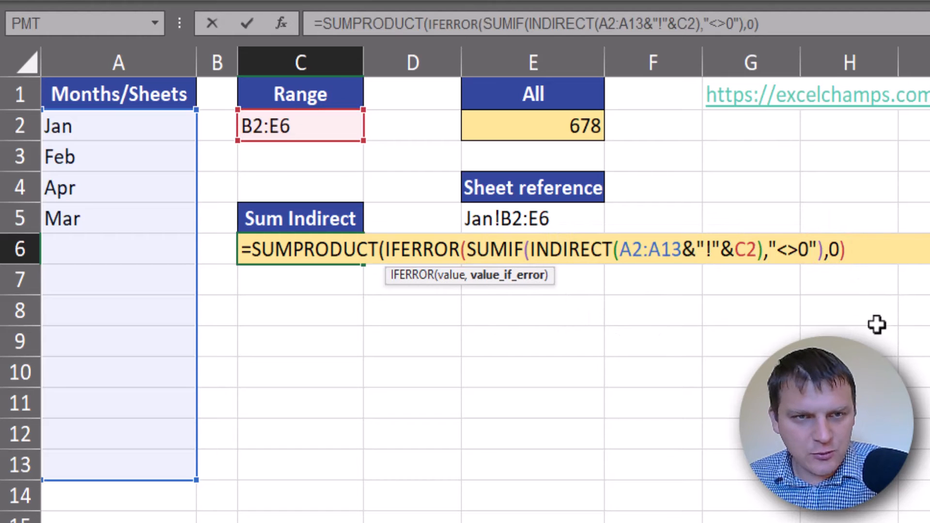
pyautogui.write(')')
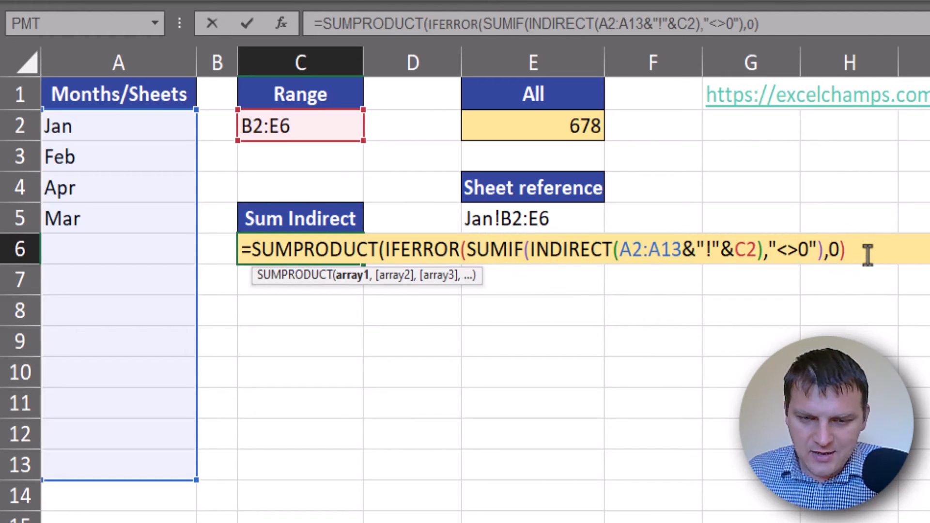
pyautogui.write(')')
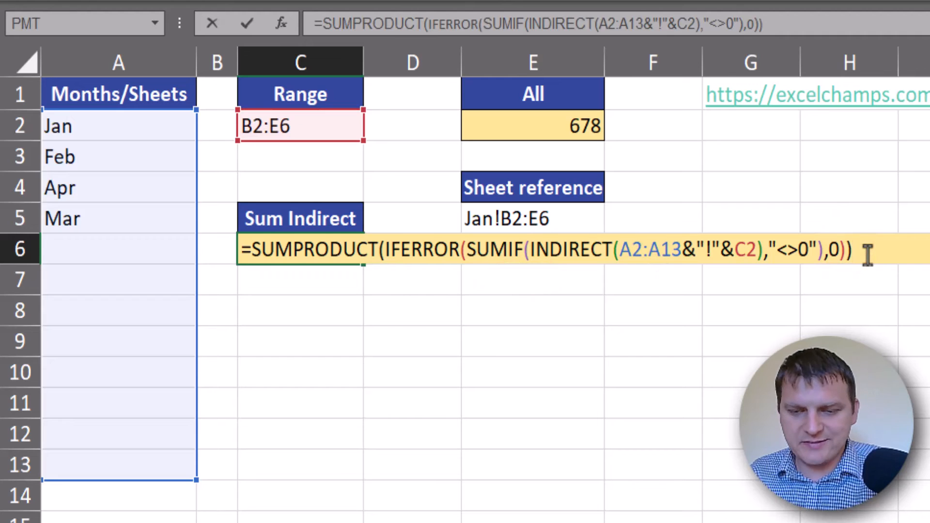
pyautogui.press('Return')
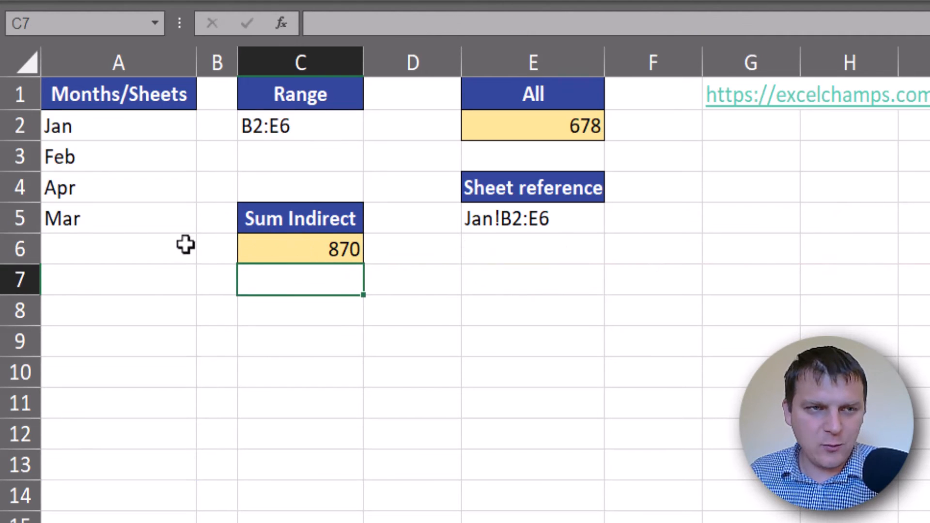
# Step: Test the C6 total with a shorter sheet list by clearing A5, and re-enter Mar there
pyautogui.click(162, 220)
pyautogui.press('Delete')
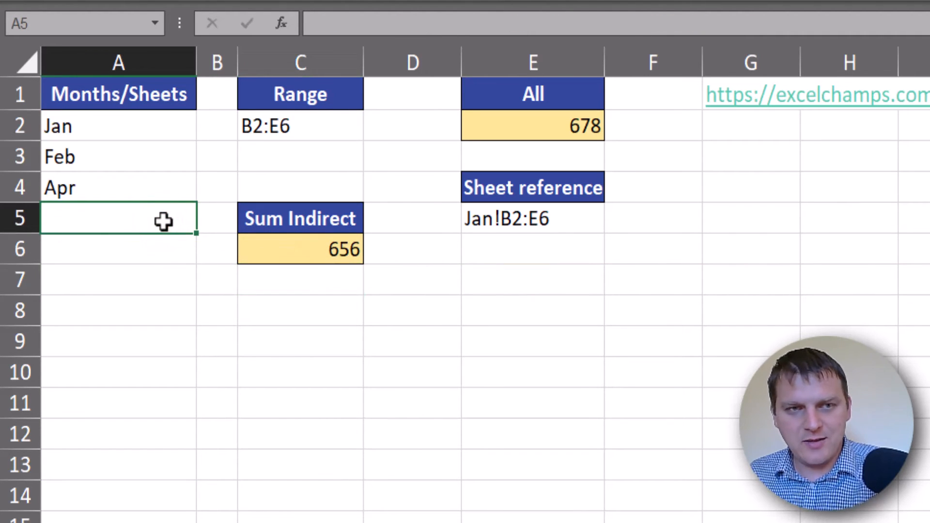
pyautogui.click(322, 248)
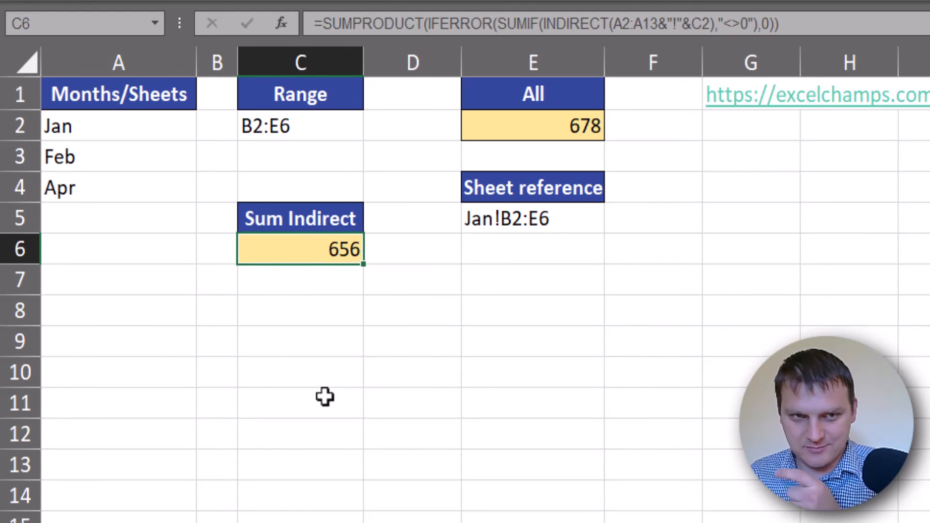
pyautogui.click(116, 211)
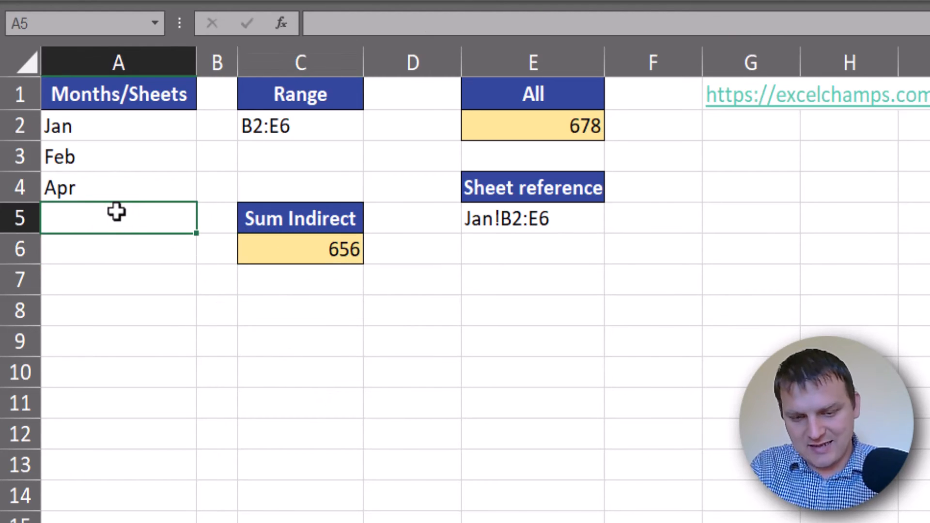
pyautogui.write('Mar')
pyautogui.press('Return')
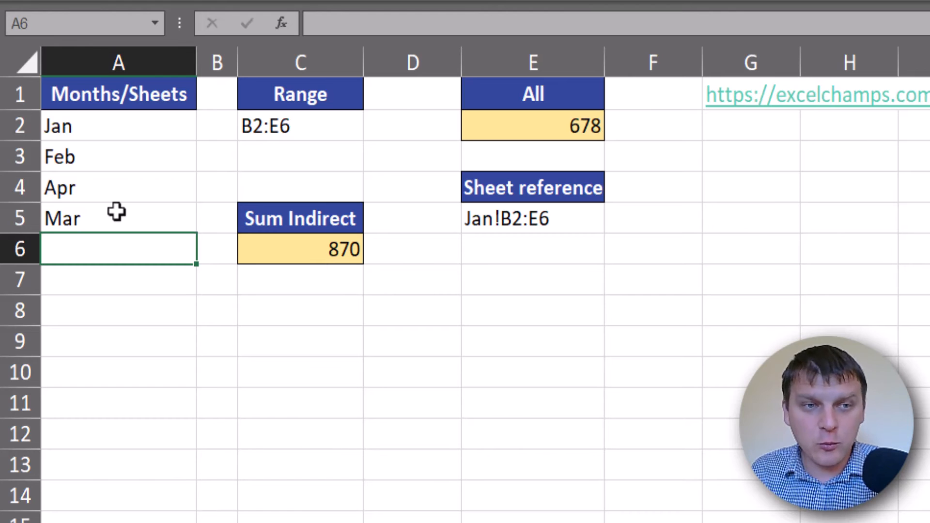
# Step: Add an apostrophe before the exclamation mark in the C6 formula's INDIRECT text, making it "'!" without spaces
pyautogui.click(286, 245)
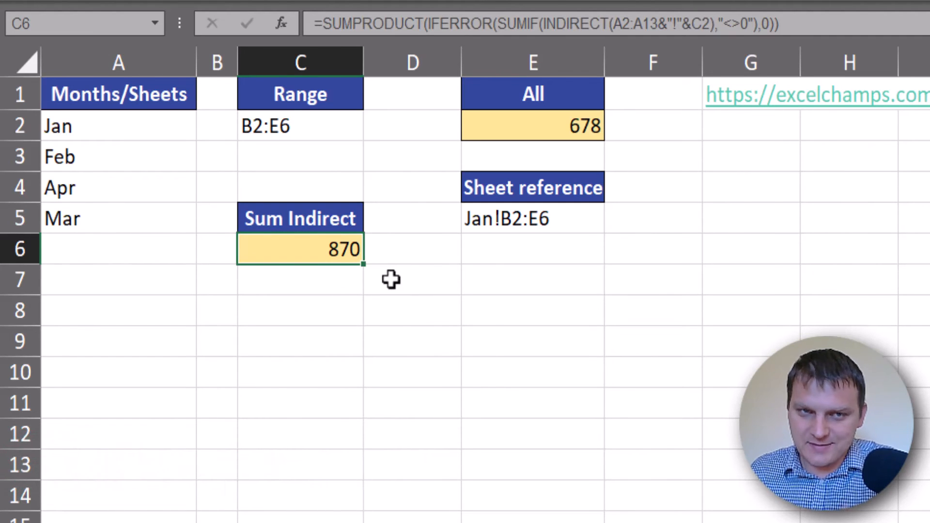
pyautogui.press('F2')
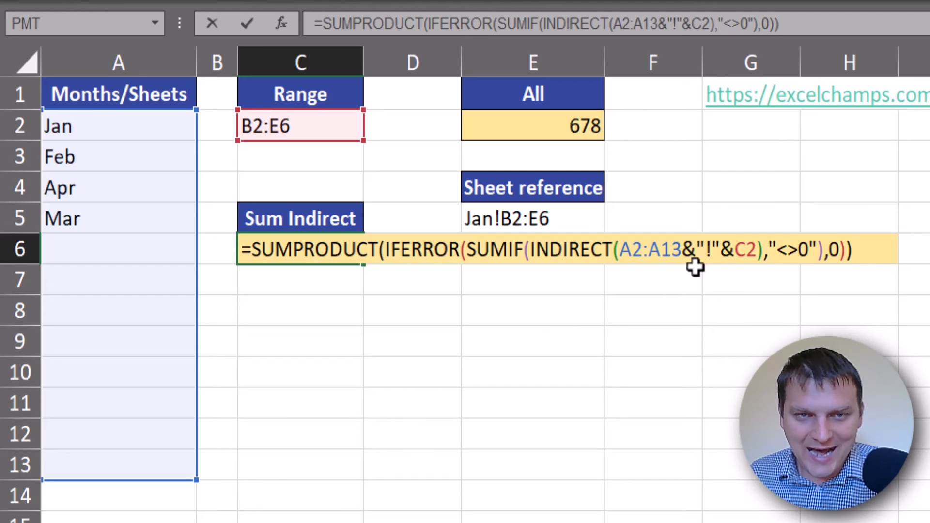
pyautogui.click(705, 253)
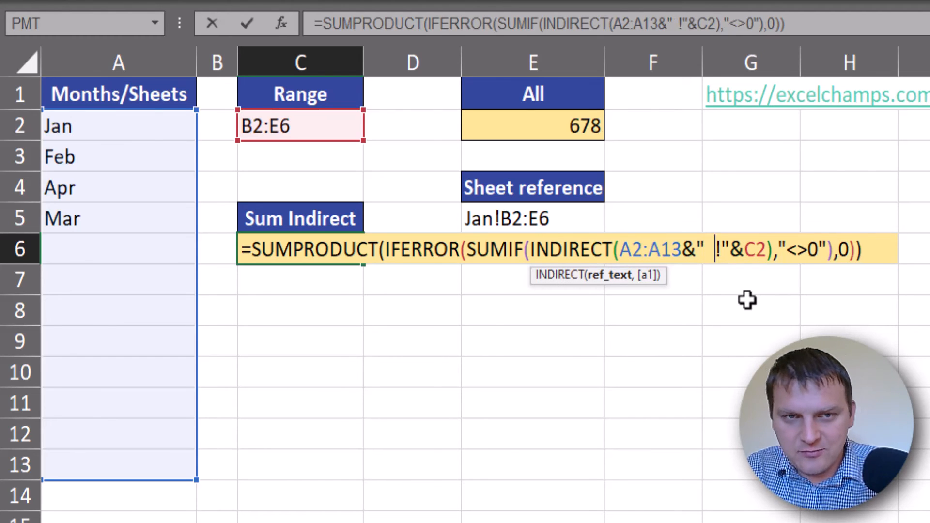
pyautogui.write("'")
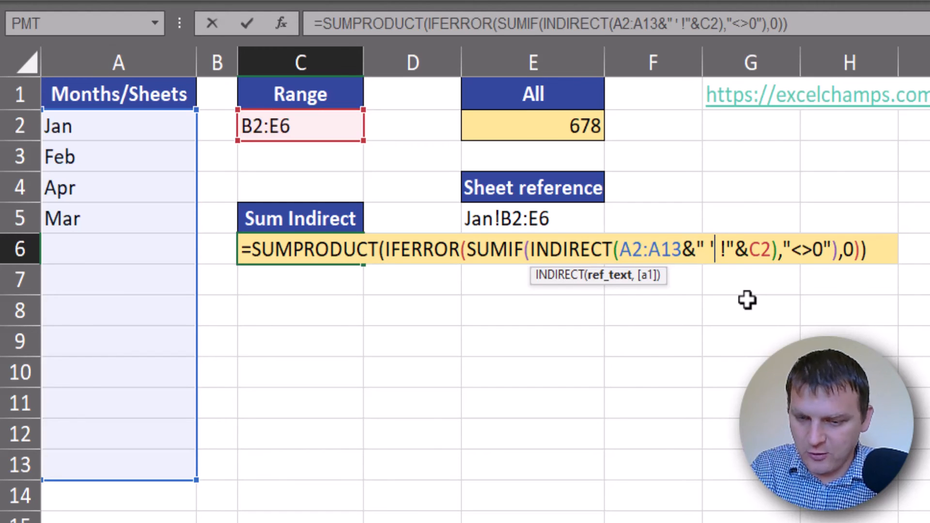
pyautogui.press('BackSpace')
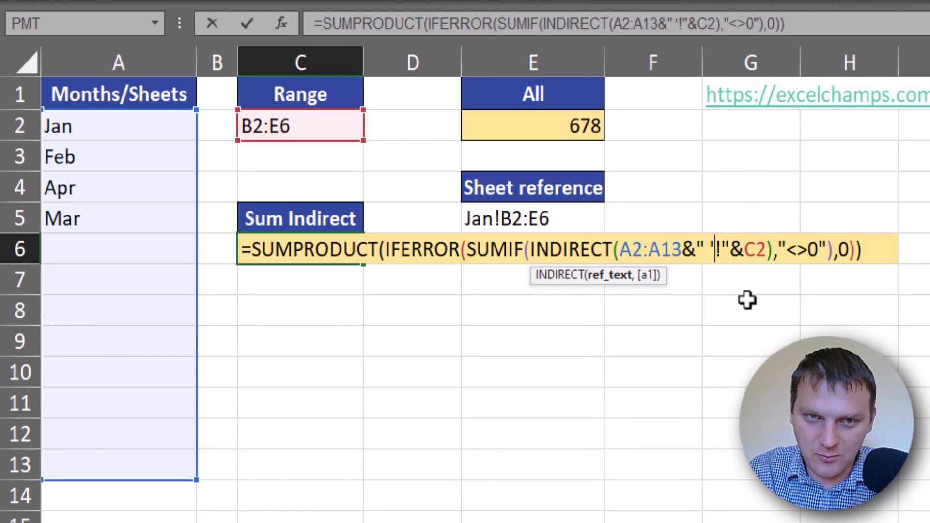
pyautogui.press('Left')
pyautogui.press('BackSpace')
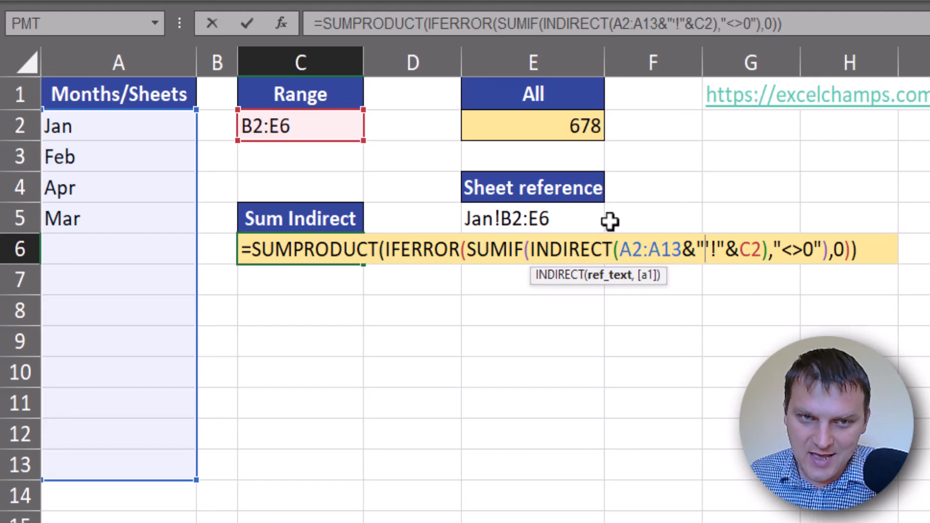
# Step: Insert "'"& before A2:A13 in the C6 formula's INDIRECT argument, with no spaces inside the quotes, and commit the formula
pyautogui.click(620, 252)
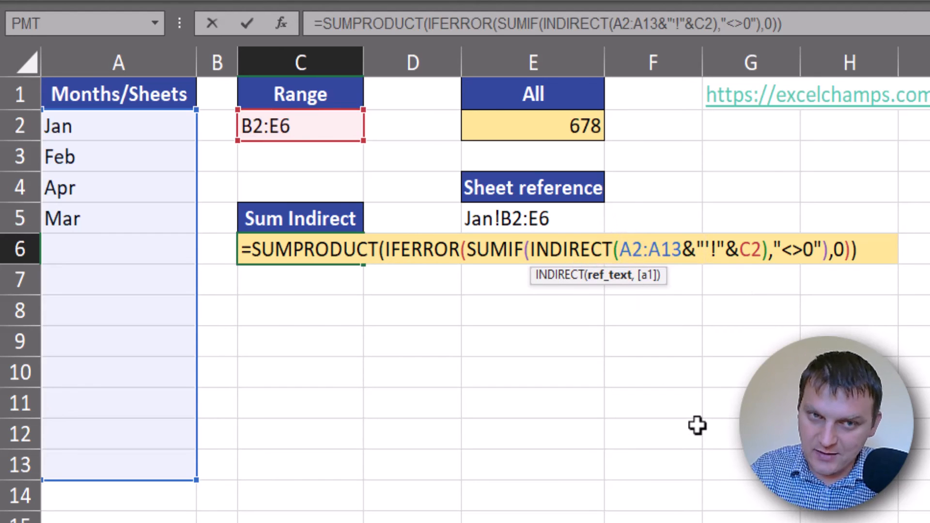
pyautogui.write('"')
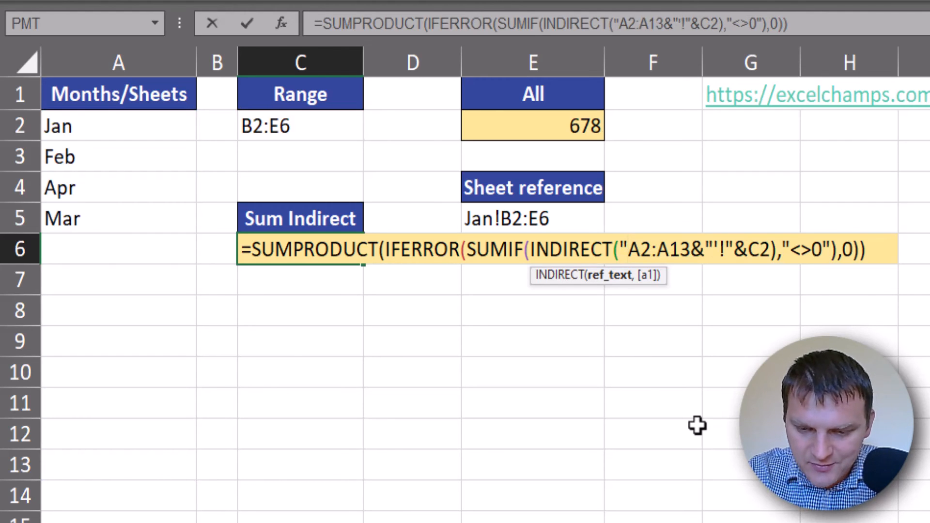
pyautogui.write('\'"')
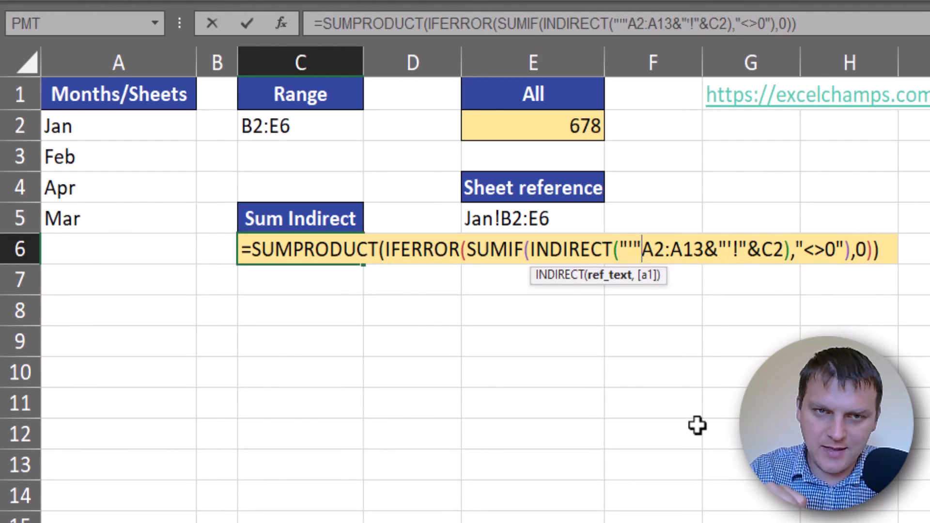
pyautogui.write('&')
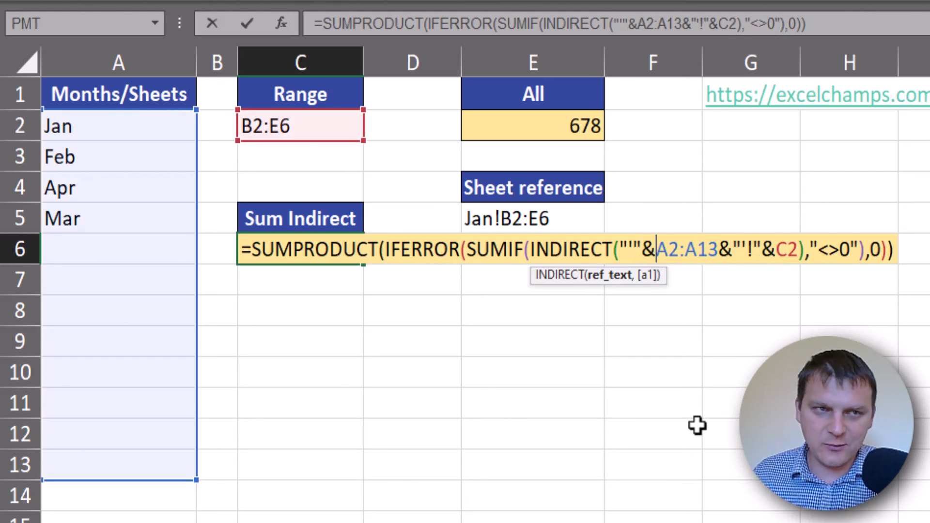
pyautogui.click(622, 246)
pyautogui.press('Right')
pyautogui.press('Right')
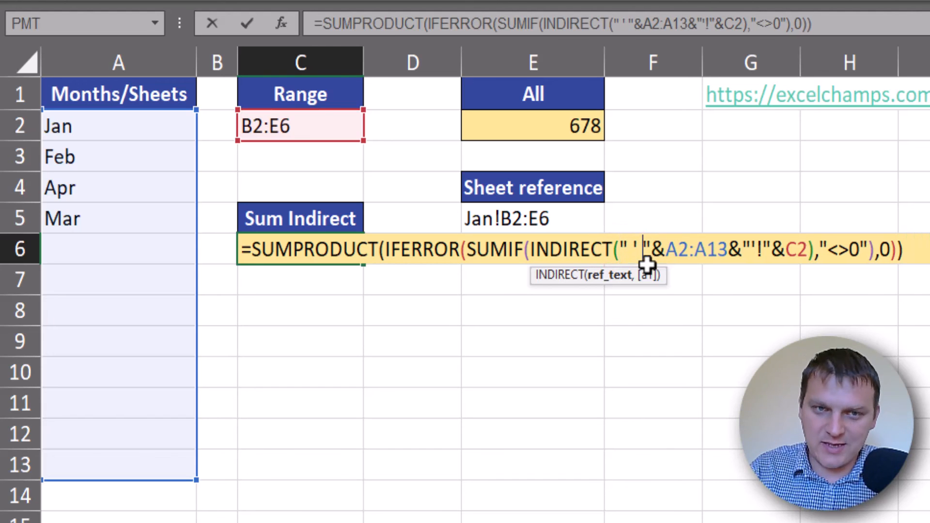
pyautogui.press('BackSpace')
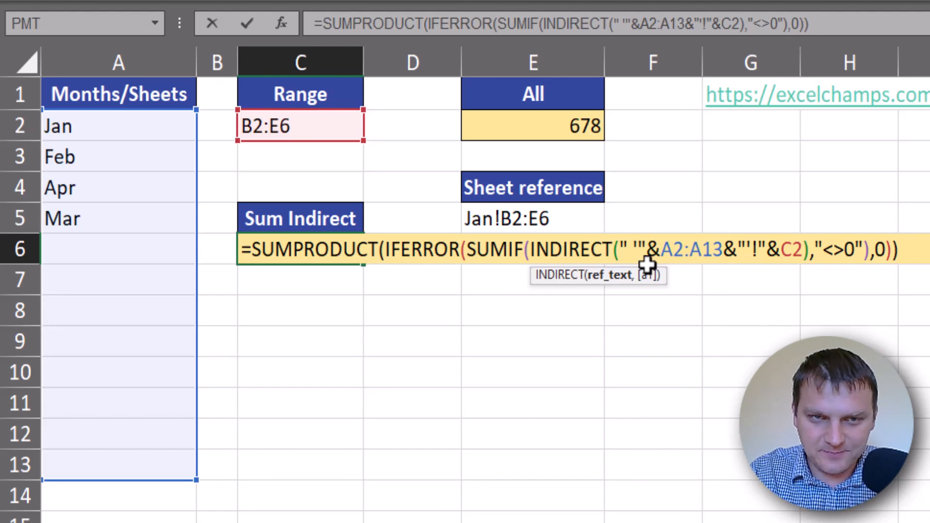
pyautogui.press('Left')
pyautogui.press('BackSpace')
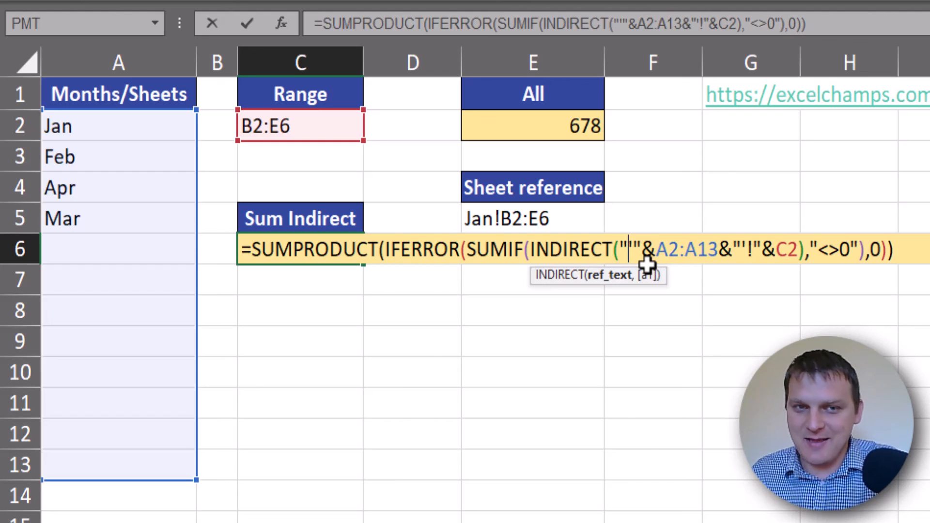
pyautogui.press('Return')
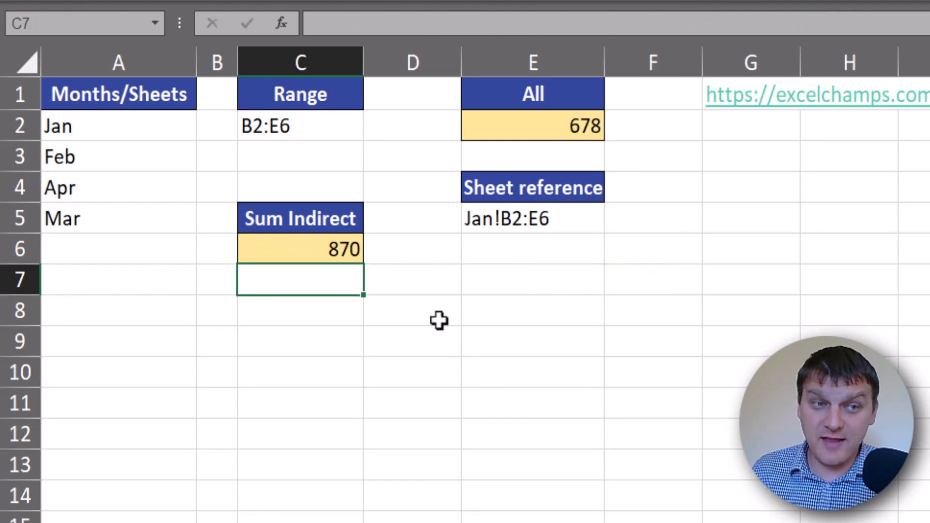